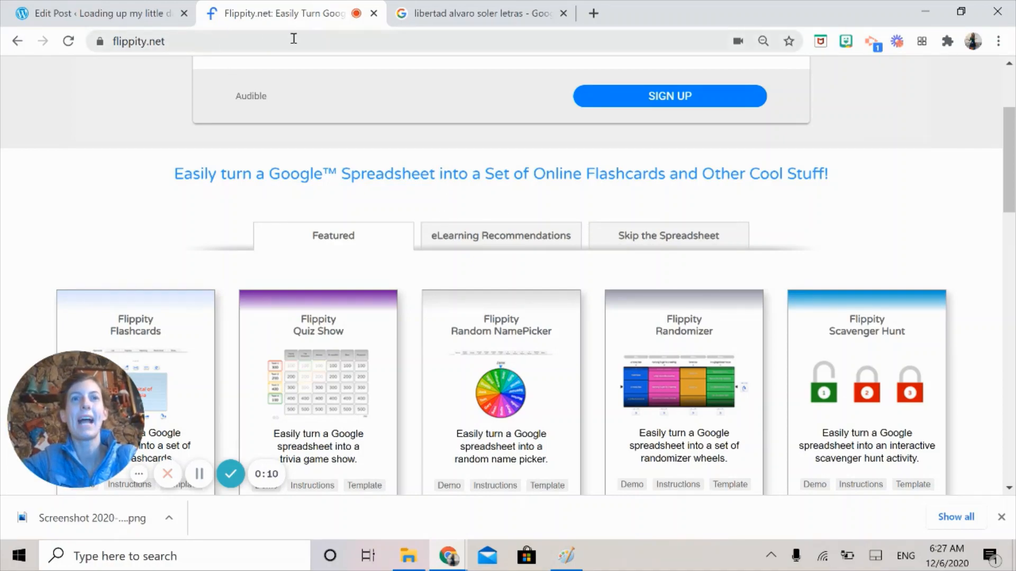
Find the Flippity Manipulatives activity and make a copy of its template in Google Sheets
scroll(908, 332, down, 9)
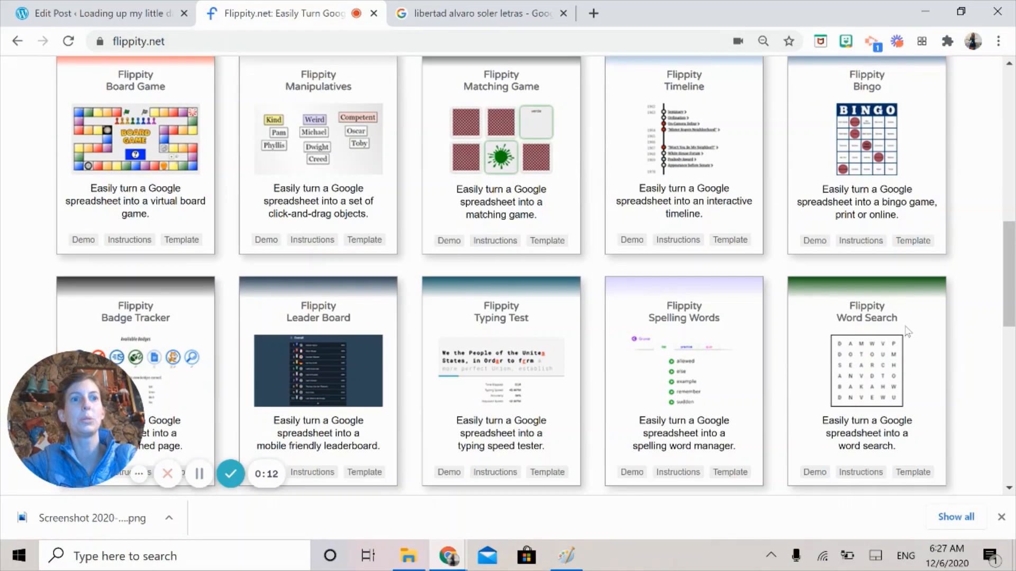
scroll(908, 331, down, 2)
scroll(942, 301, up, 5)
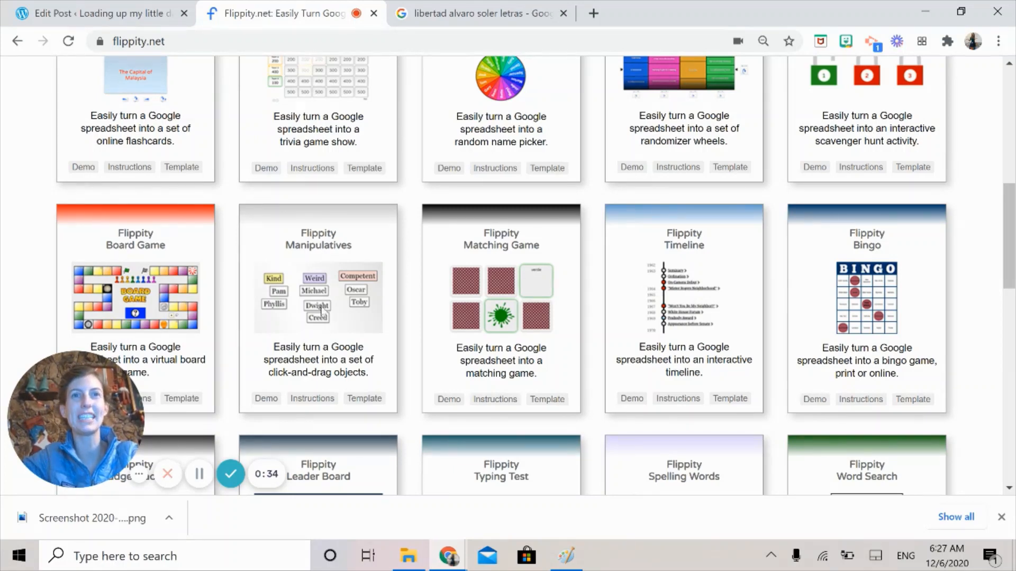
click(365, 400)
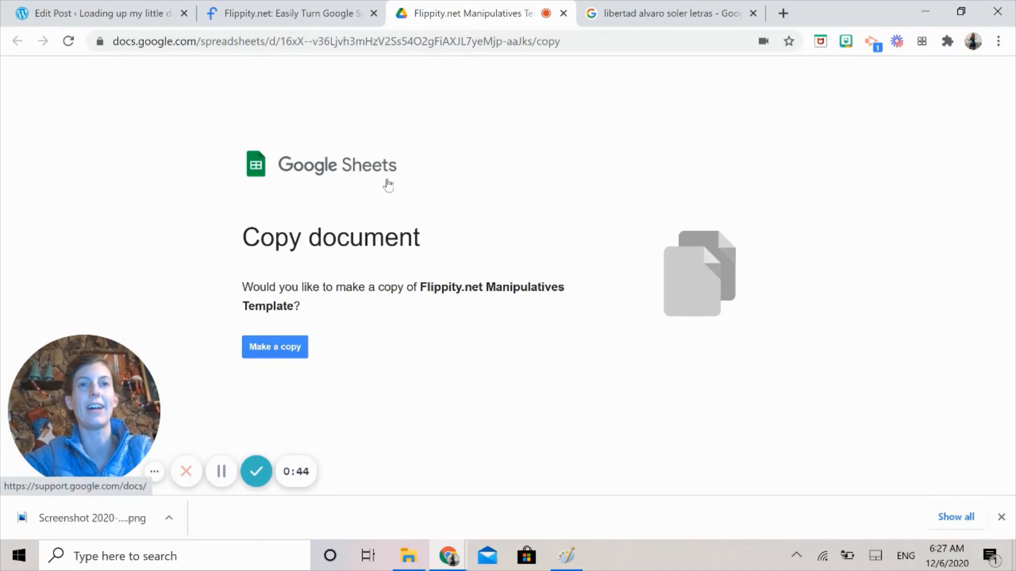
click(287, 355)
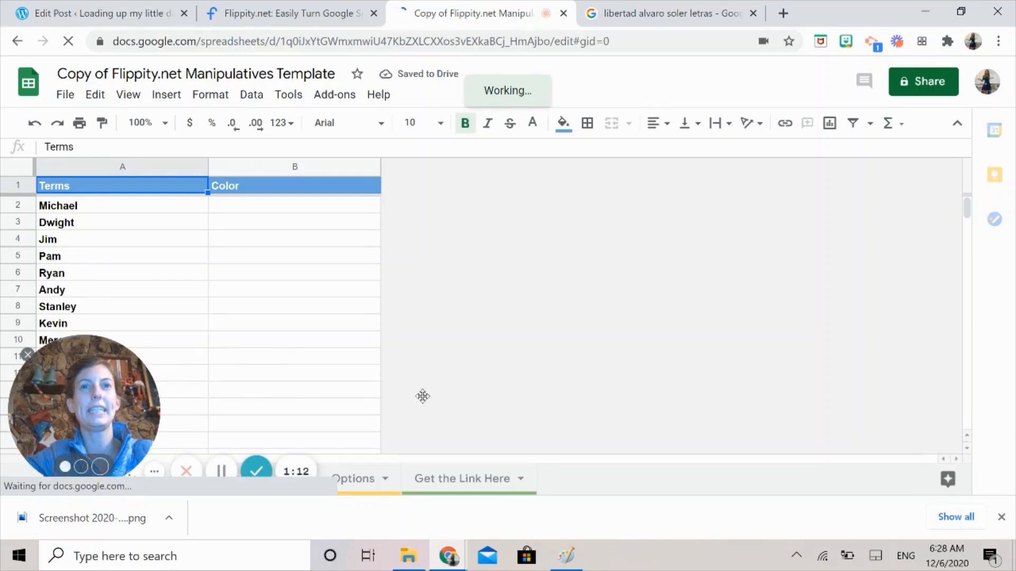
Clear all the sample terms and colors in rows 2 to 24 of the Manipulatives sheet, keeping the header row
drag(87, 403, 592, 225)
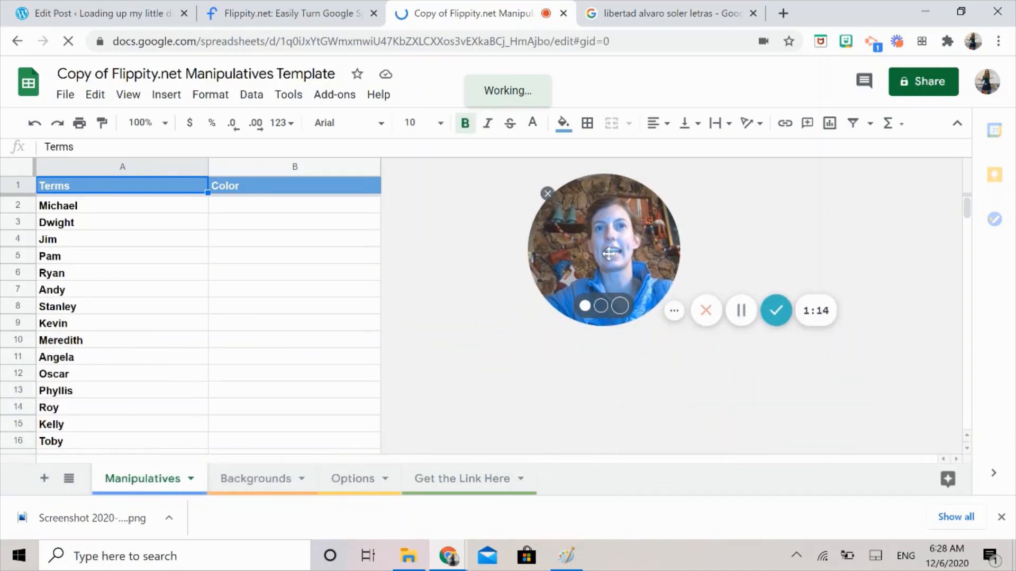
scroll(374, 236, down, 2)
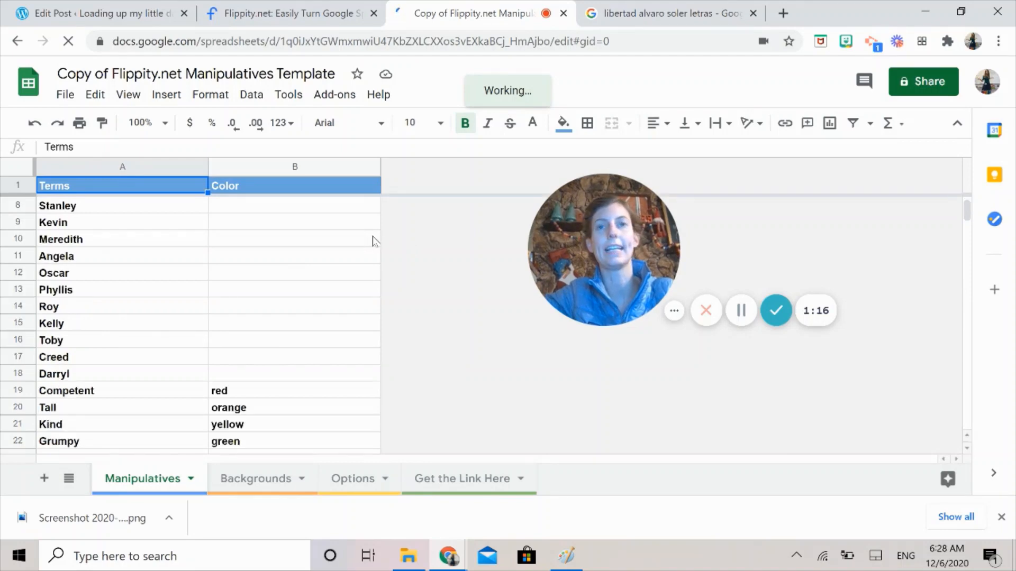
scroll(319, 249, up, 2)
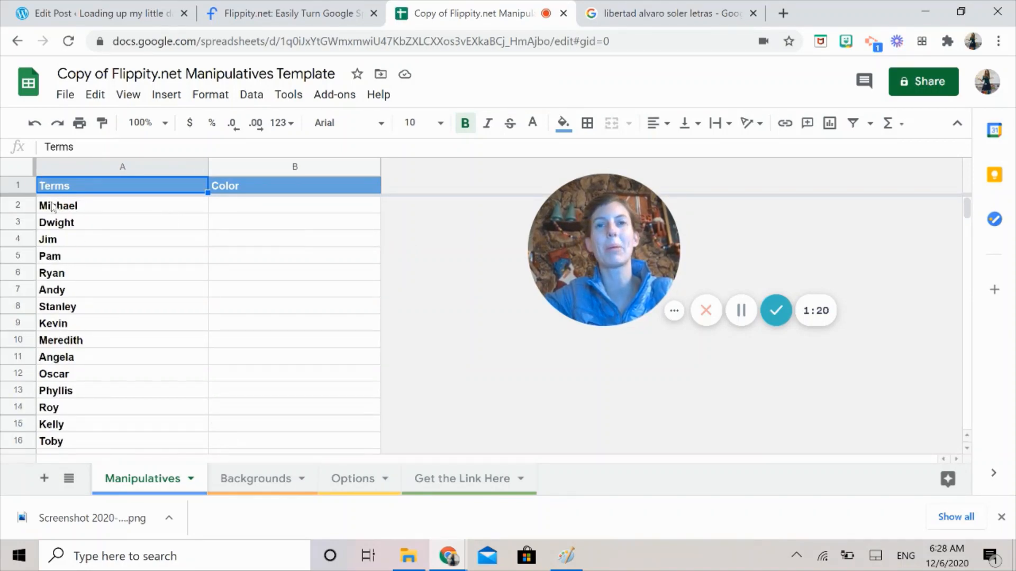
drag(53, 208, 260, 366)
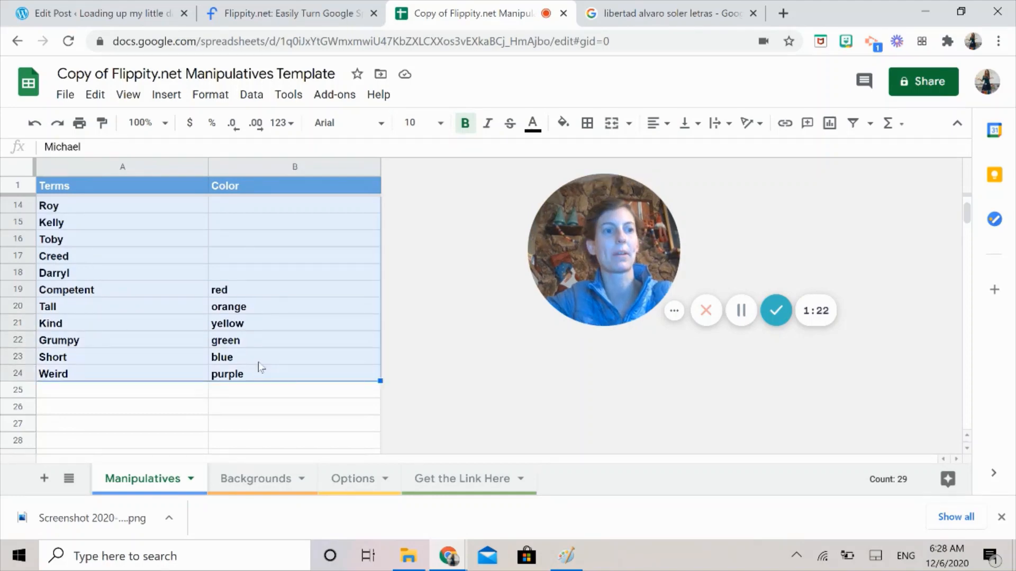
key(Delete)
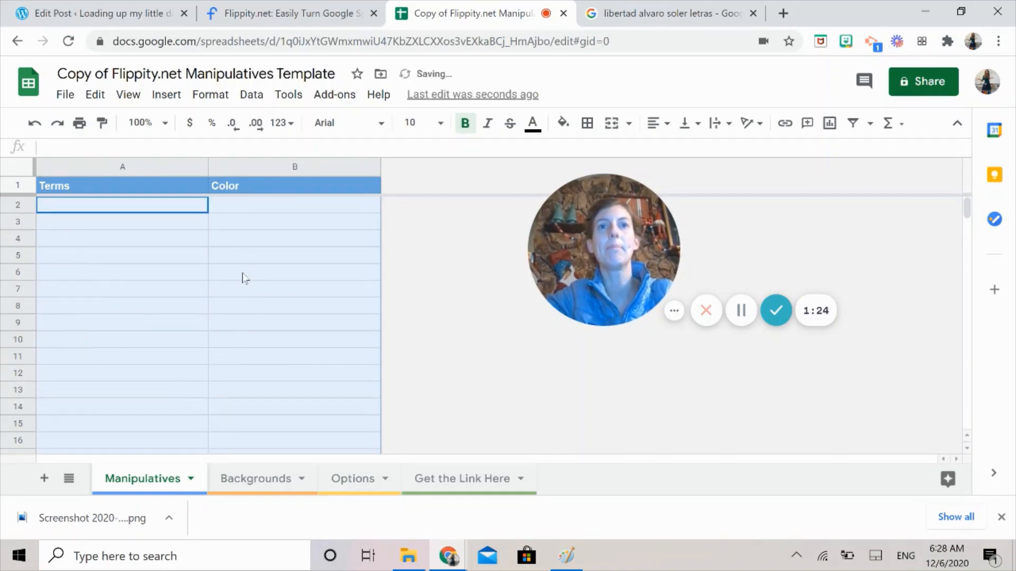
click(245, 278)
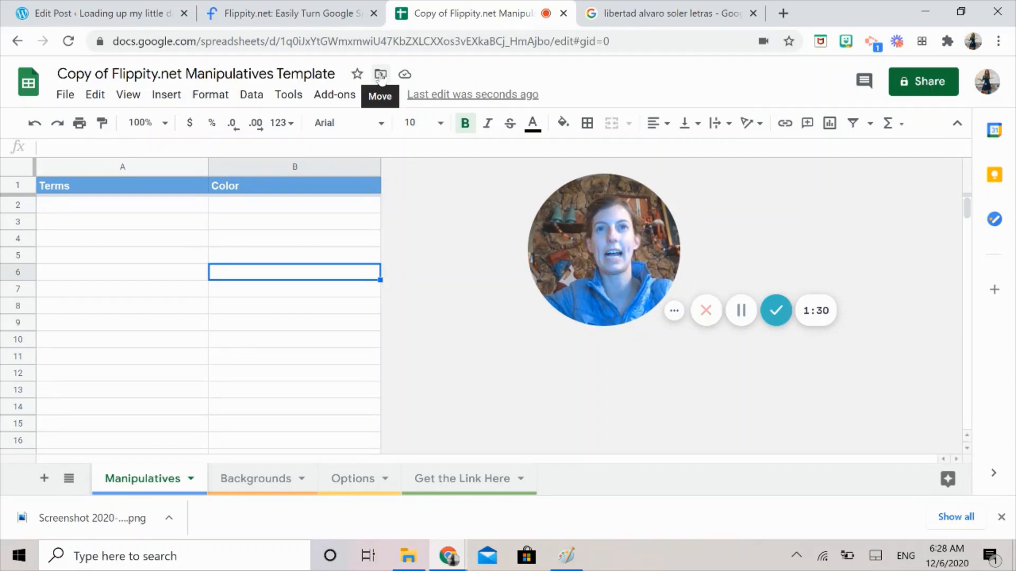
Create a Drive folder named Flippity inside School Stuff while choosing a location for the spreadsheet, and close the location chooser
click(380, 76)
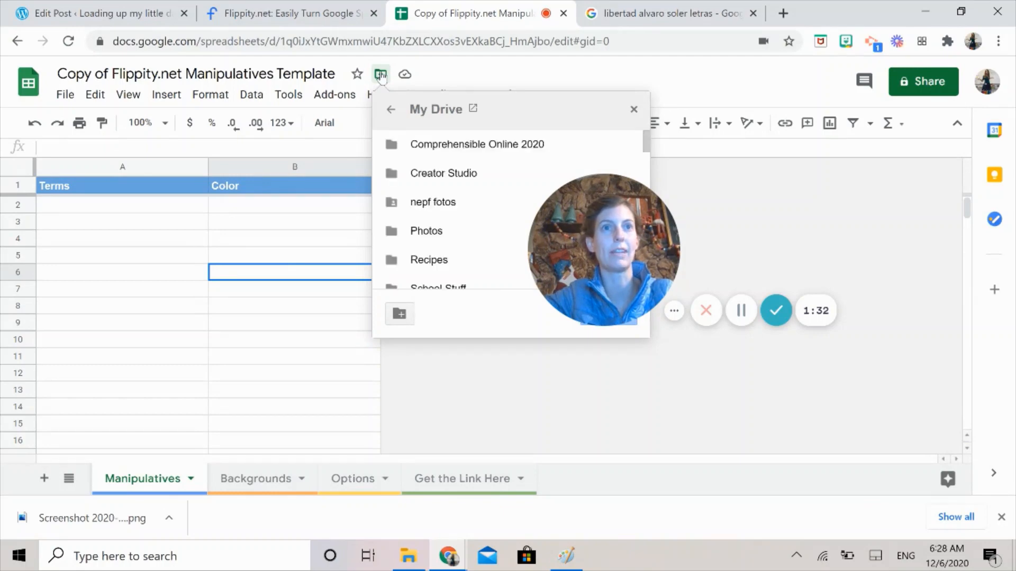
scroll(449, 186, down, 3)
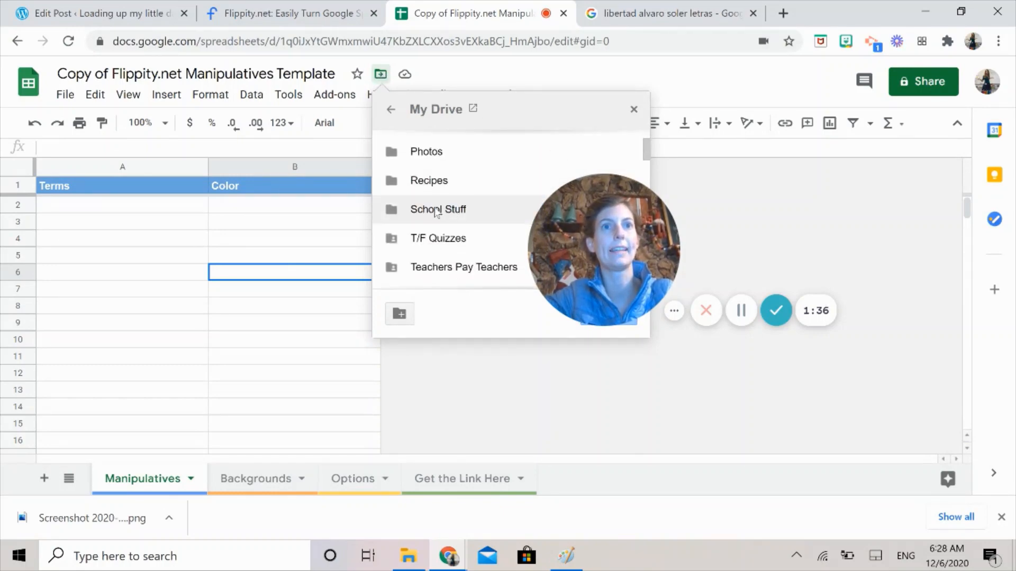
click(436, 211)
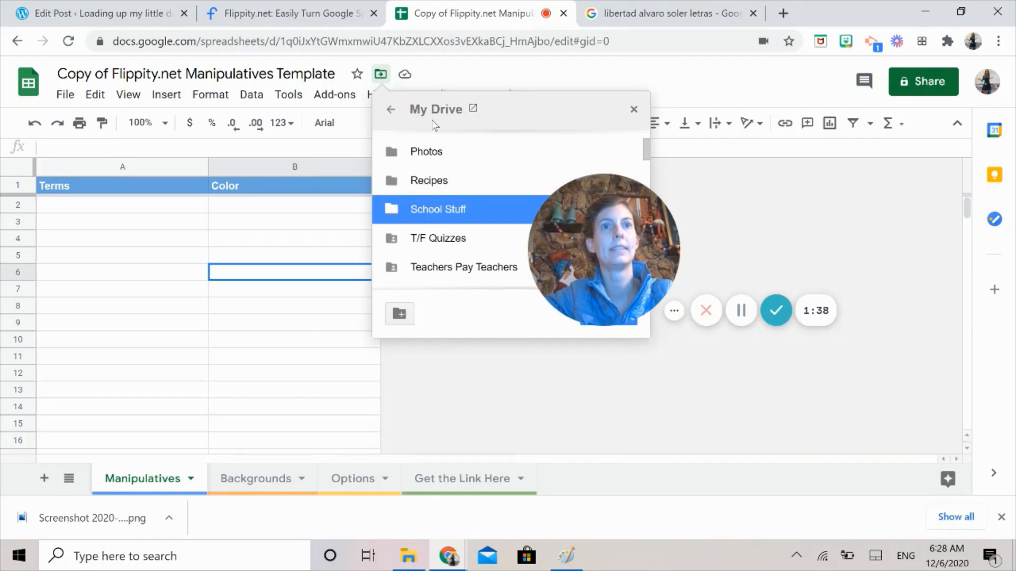
double_click(449, 210)
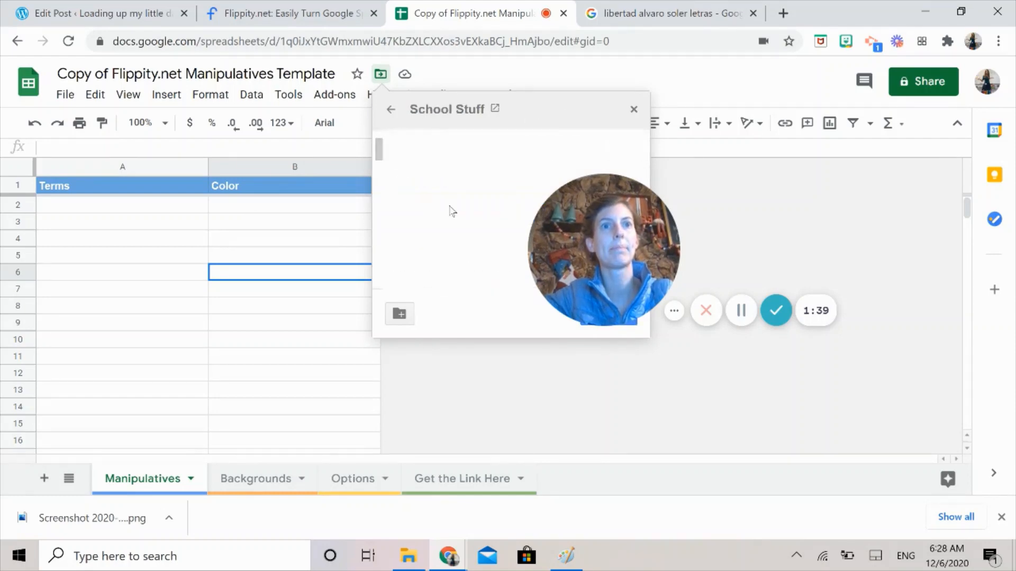
click(401, 315)
text(F)
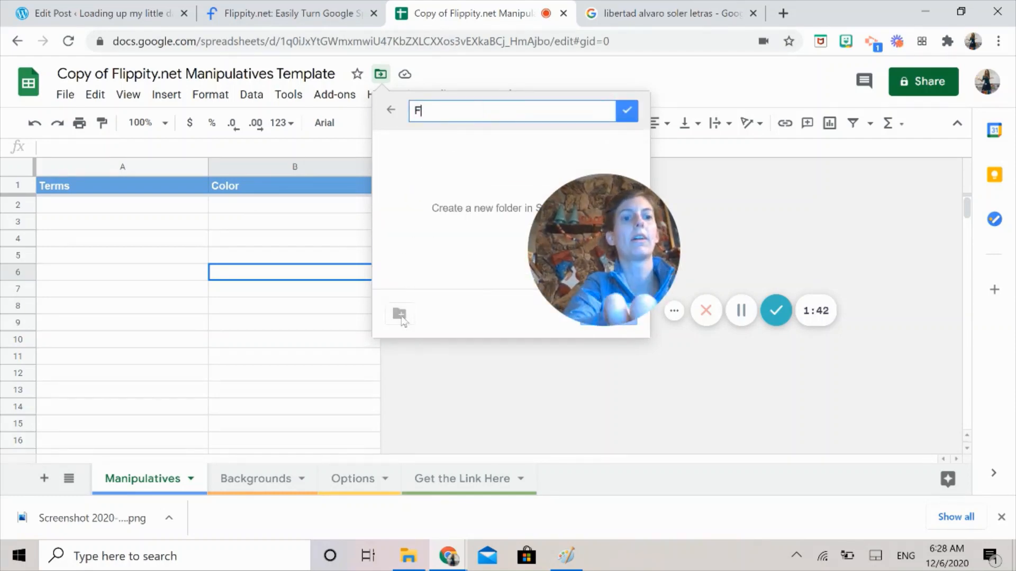
text(lippity)
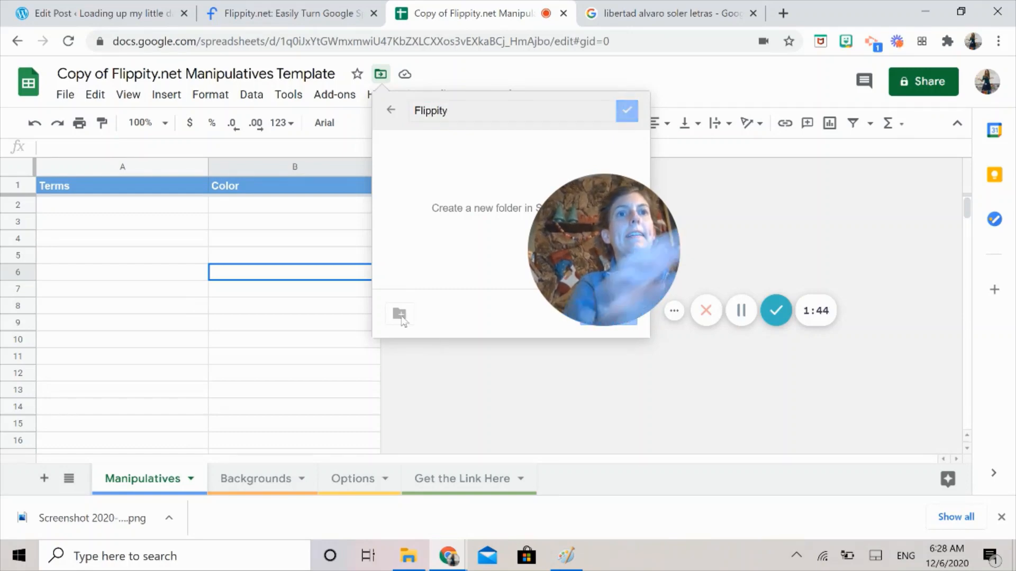
key(Return)
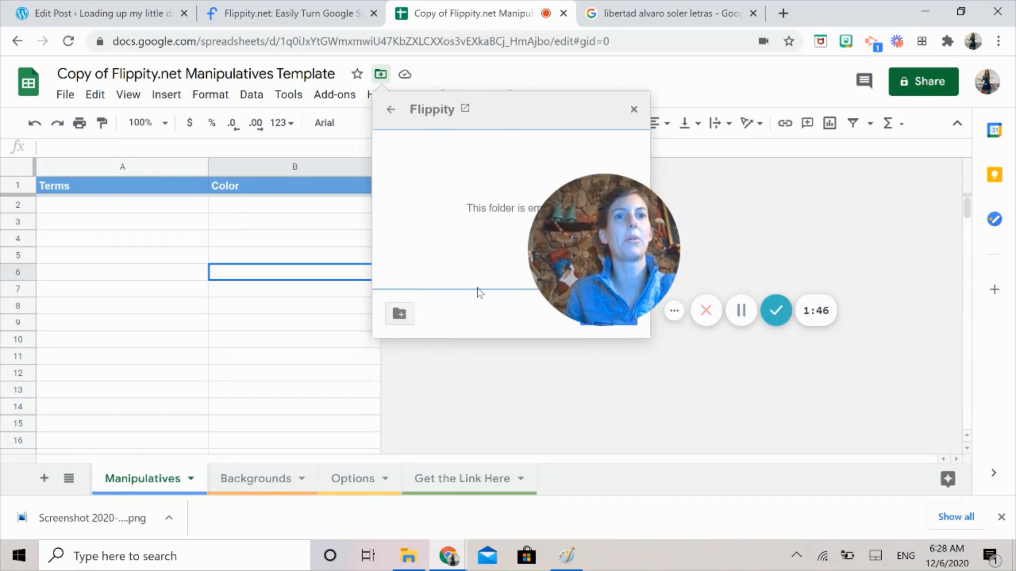
click(635, 109)
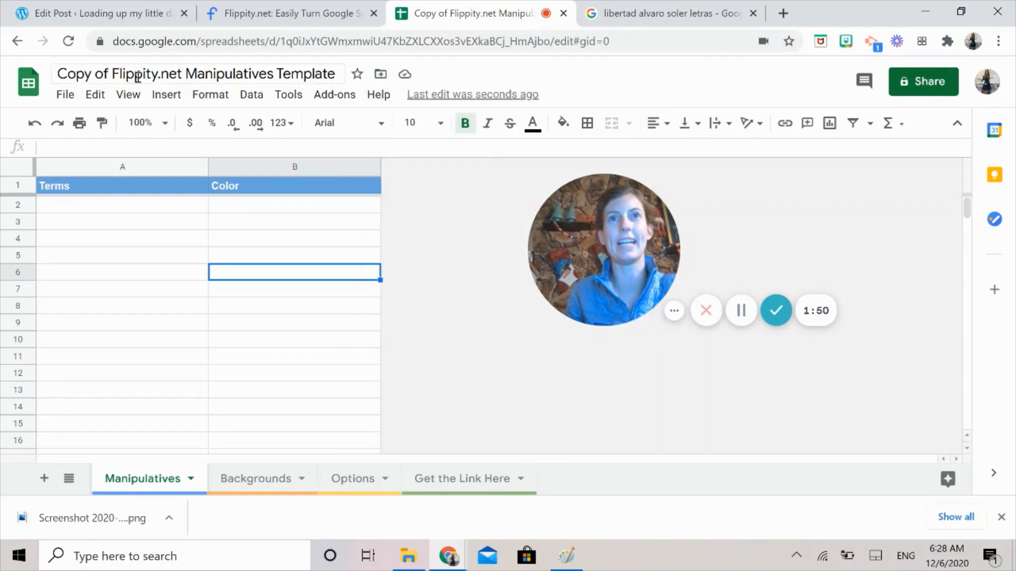
Rename the spreadsheet as "Libertad lyrics"
triple_click(139, 77)
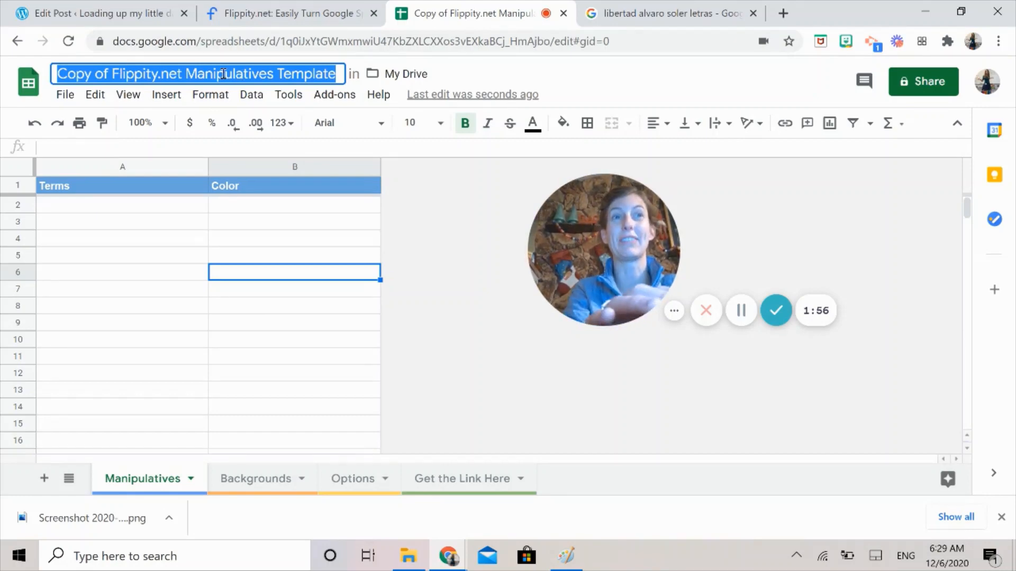
text(L)
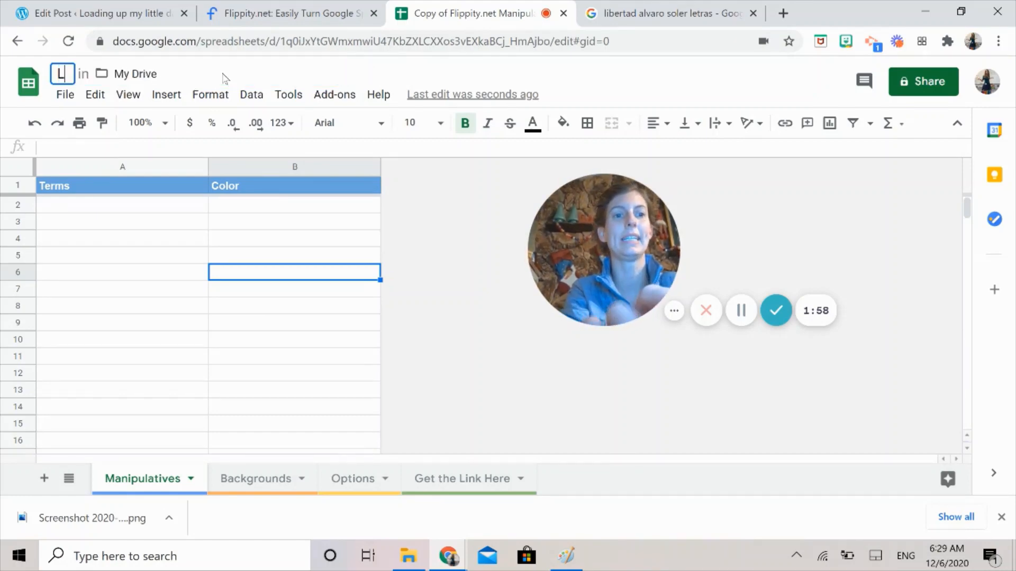
text(ibertad lyrics)
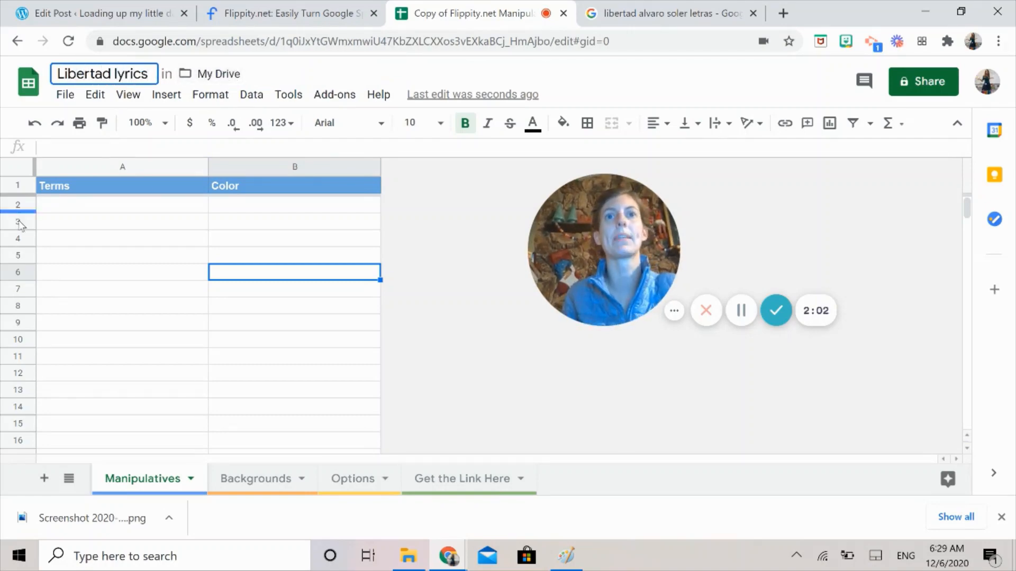
click(109, 251)
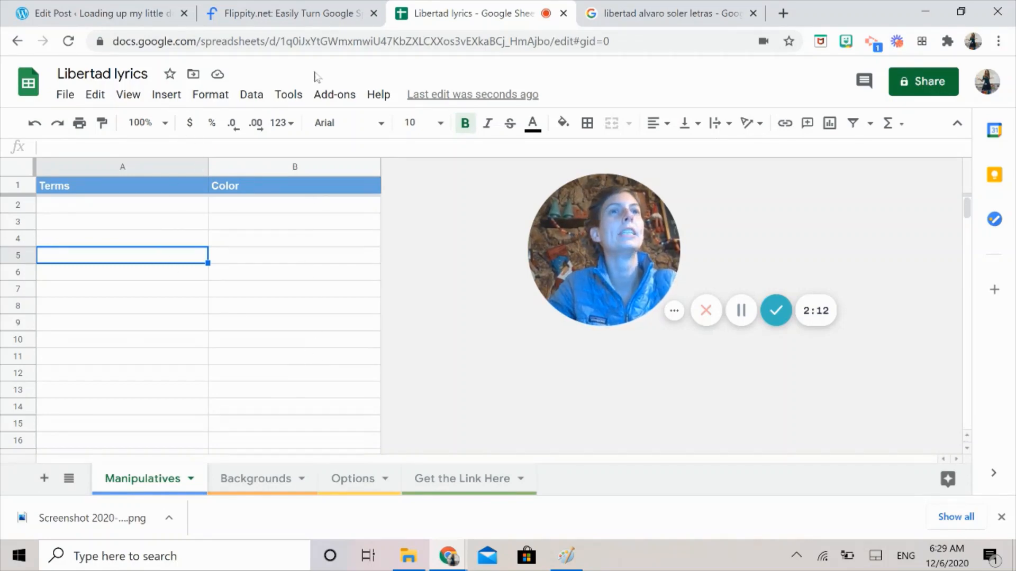
Copy the lyric line "Las cuatro paredes de nuestro hogar" from the Google search results into cell A2 of the spreadsheet
click(642, 22)
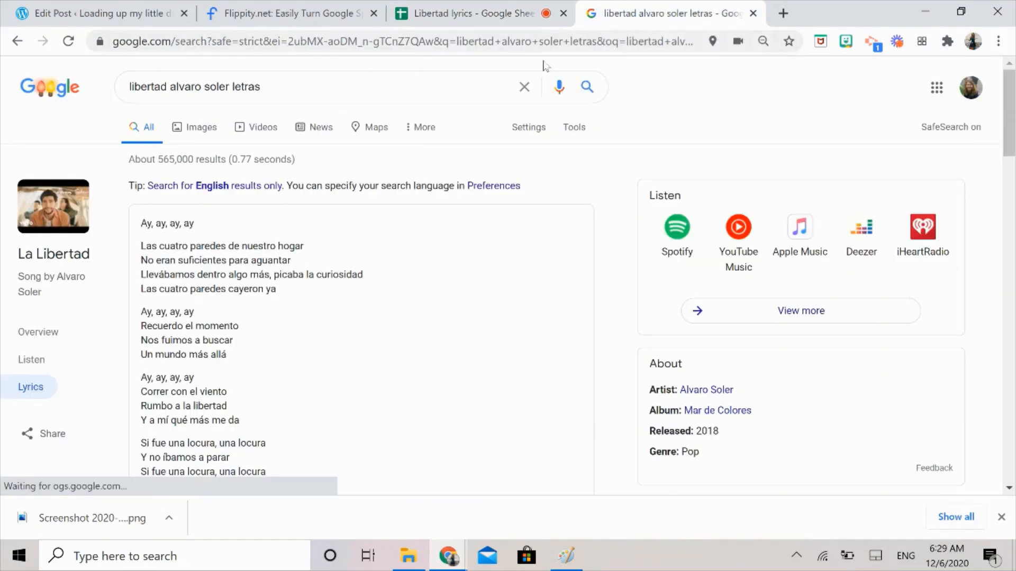
double_click(148, 245)
triple_click(149, 244)
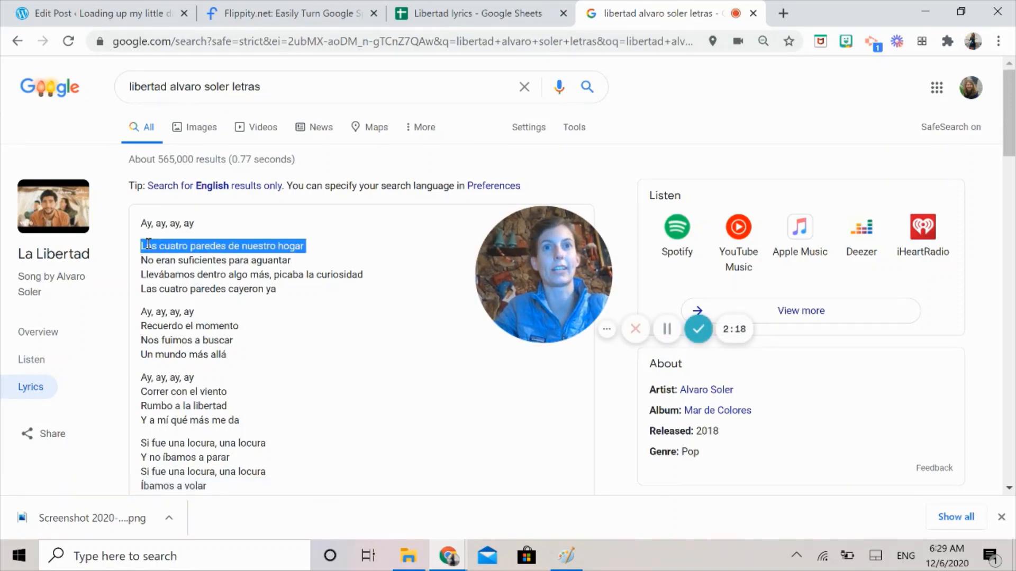
right_click(150, 245)
click(180, 252)
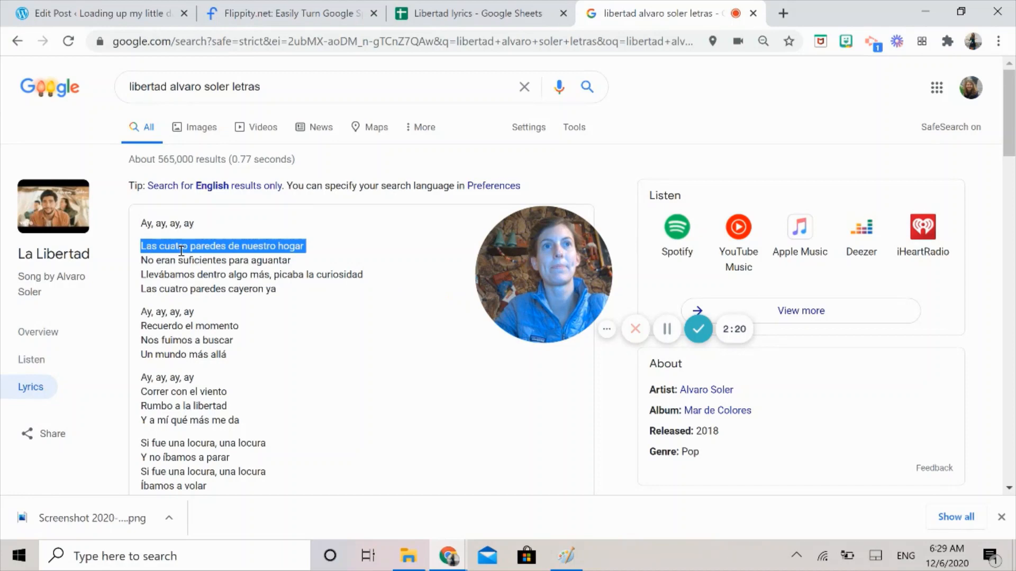
click(470, 13)
click(87, 208)
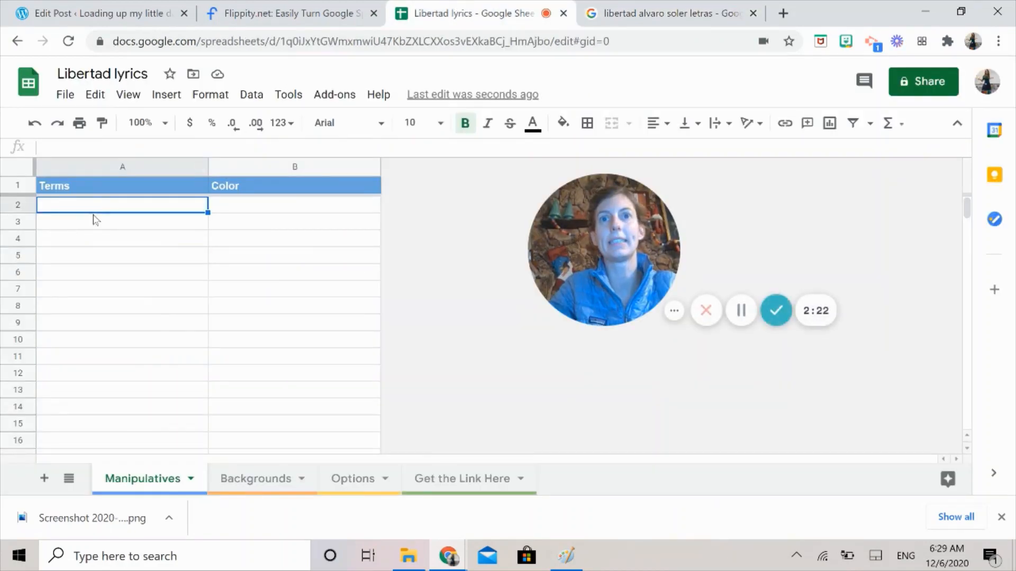
right_click(97, 210)
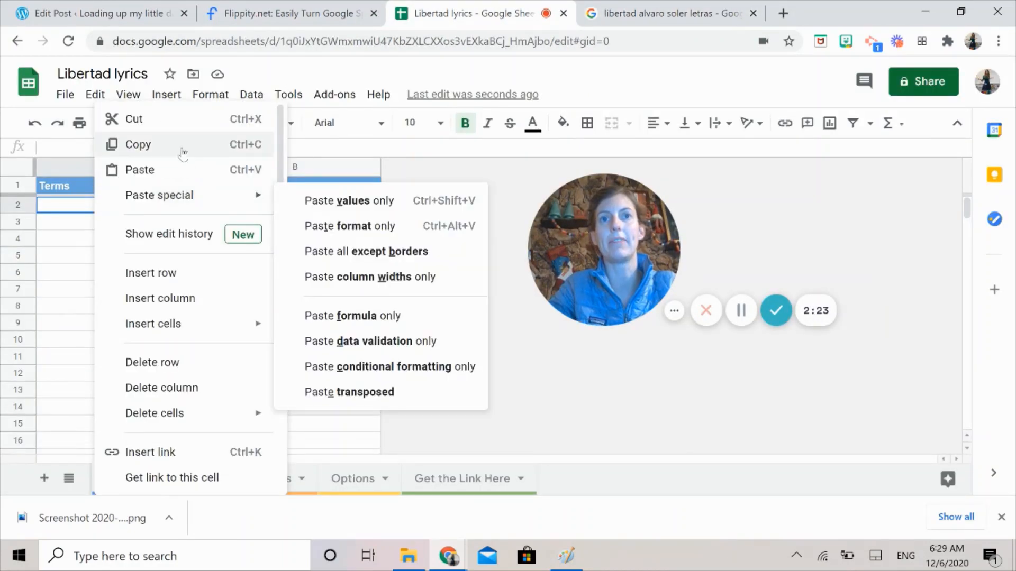
click(165, 169)
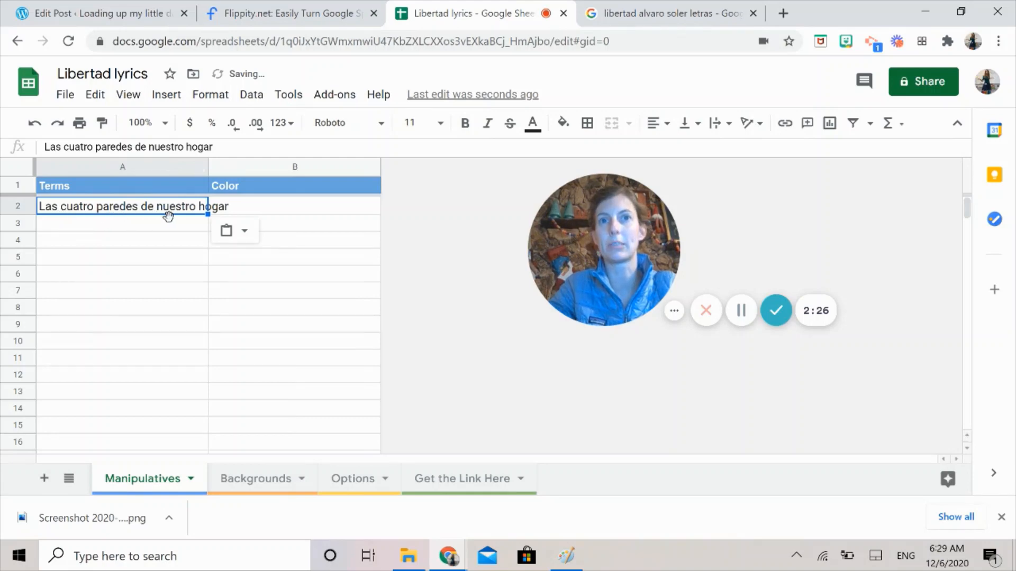
Copy the two lyric lines from "No eran suficientes para aguantar" to "picaba la curiosidad" into the Terms column starting at cell A3
click(636, 24)
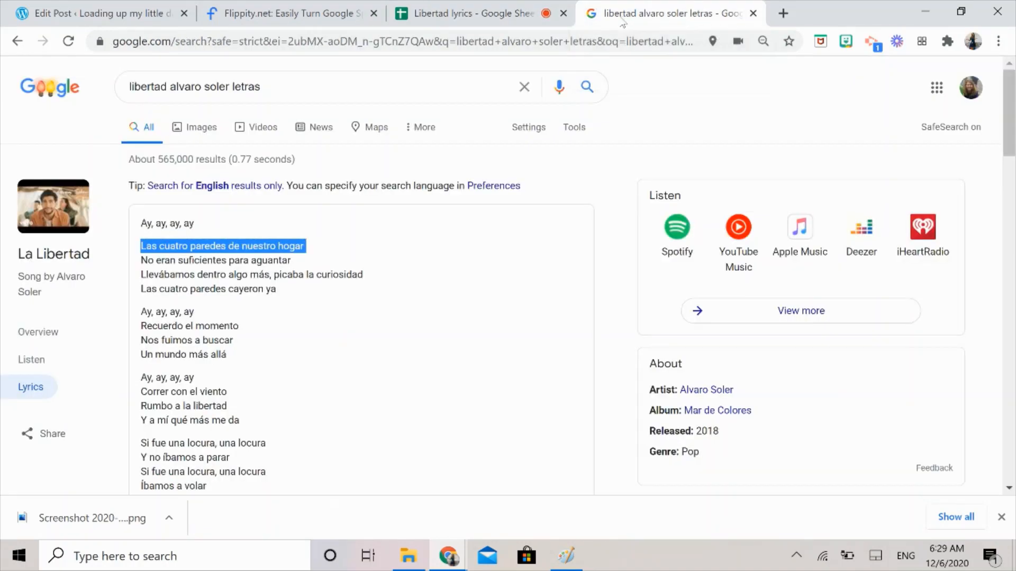
drag(144, 260, 347, 277)
double_click(145, 259)
click(145, 259)
right_click(346, 278)
click(398, 290)
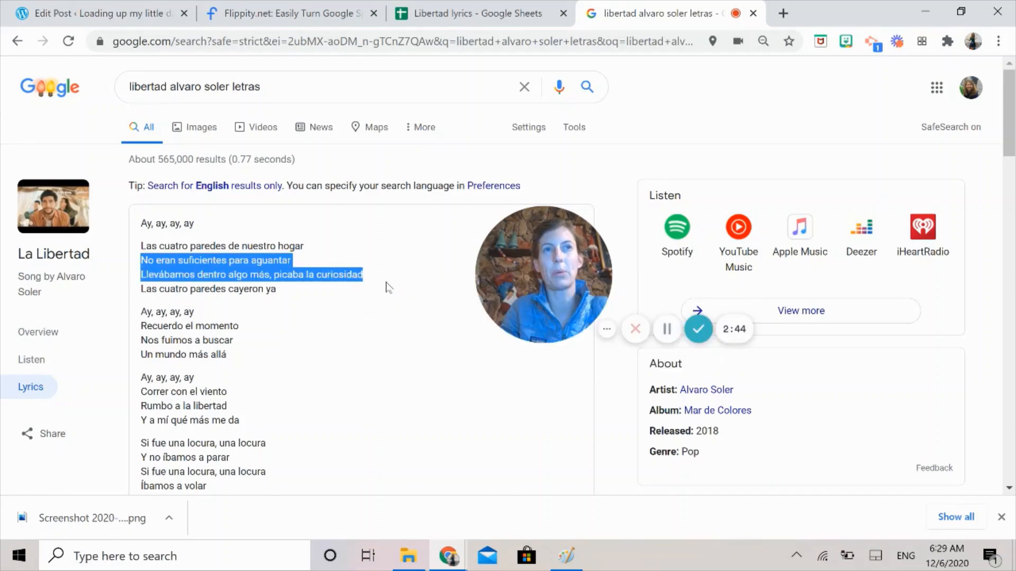
click(469, 10)
click(85, 225)
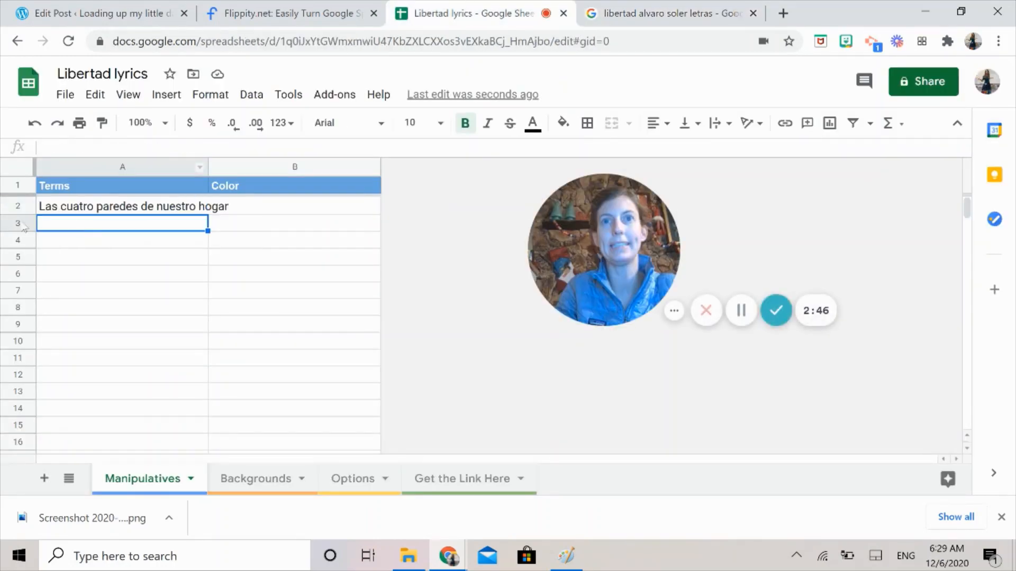
right_click(78, 227)
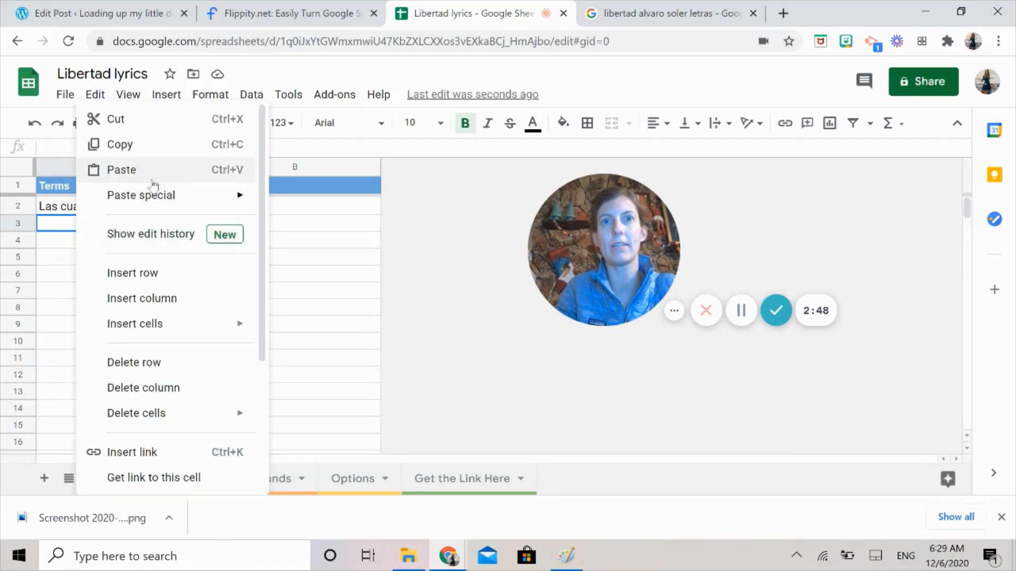
click(145, 172)
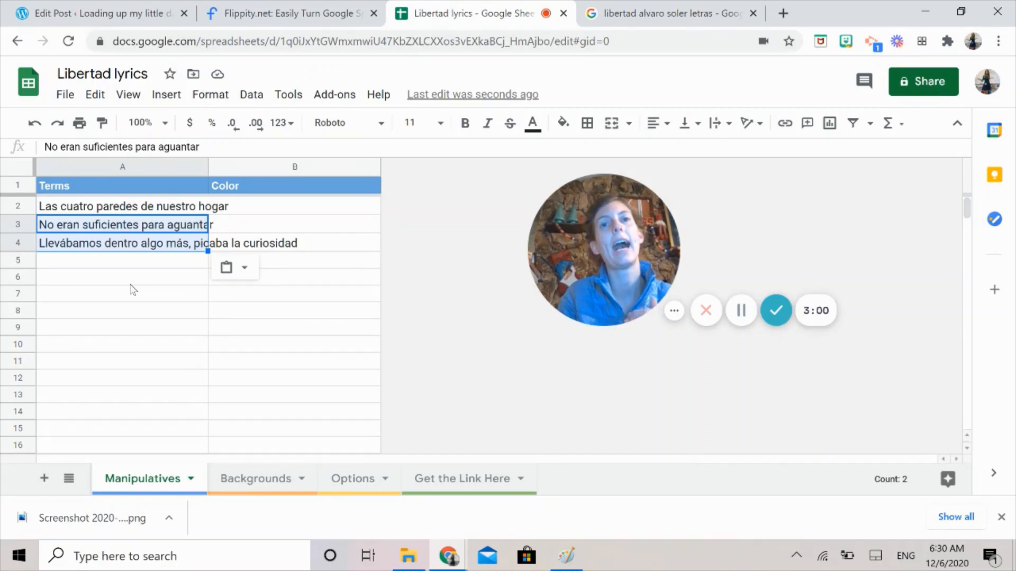
click(40, 243)
click(30, 224)
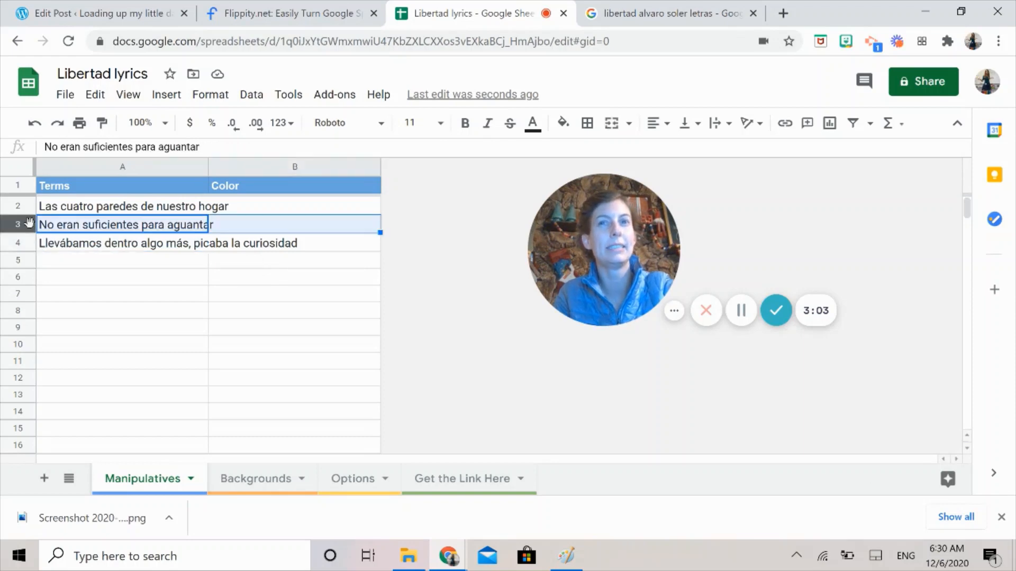
click(90, 246)
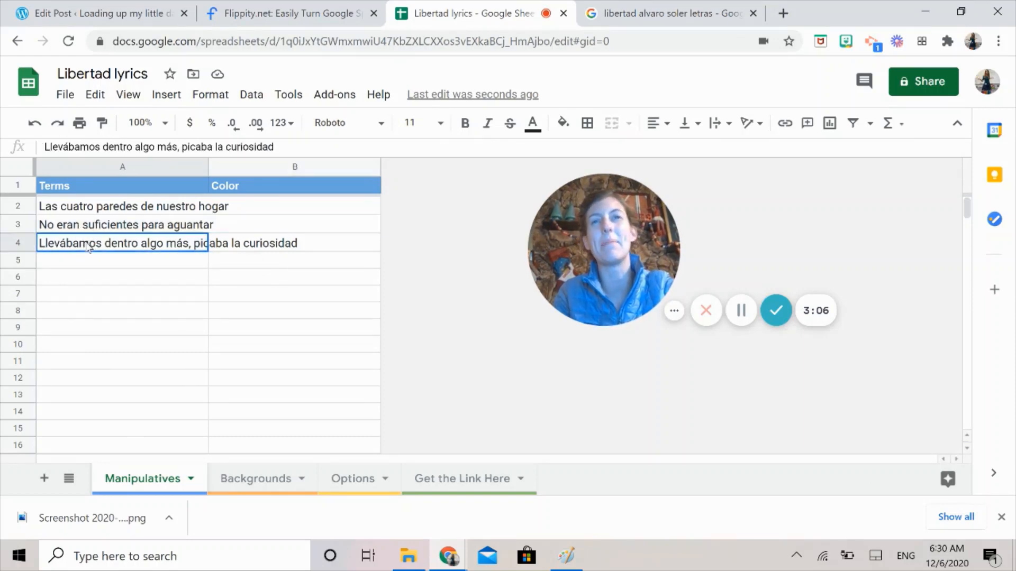
Move the line "Llevábamos dentro algo más, picaba la curiosidad" from cell A4 to the end of the text in cell A3
triple_click(91, 244)
right_click(96, 246)
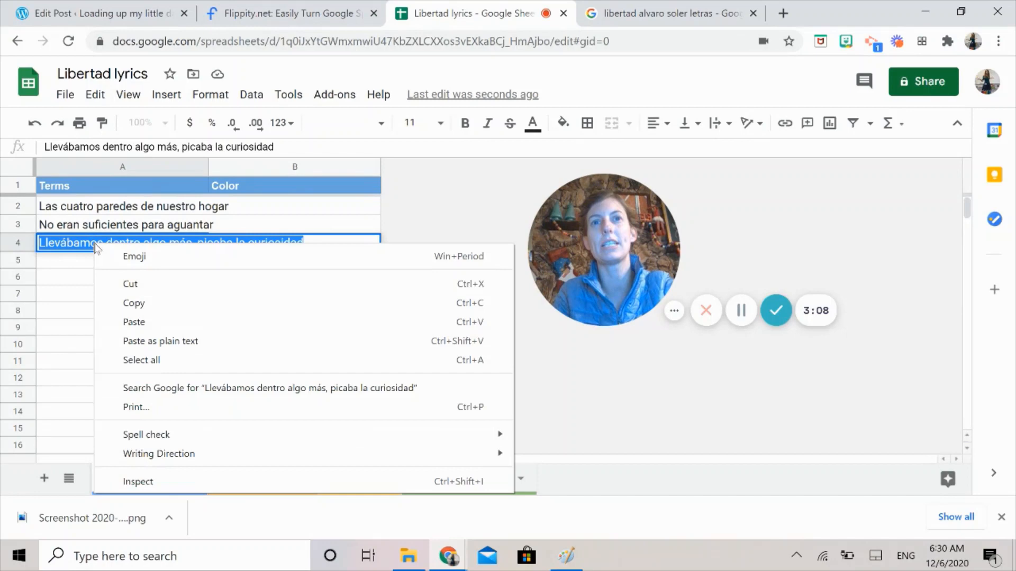
click(146, 306)
key(BackSpace)
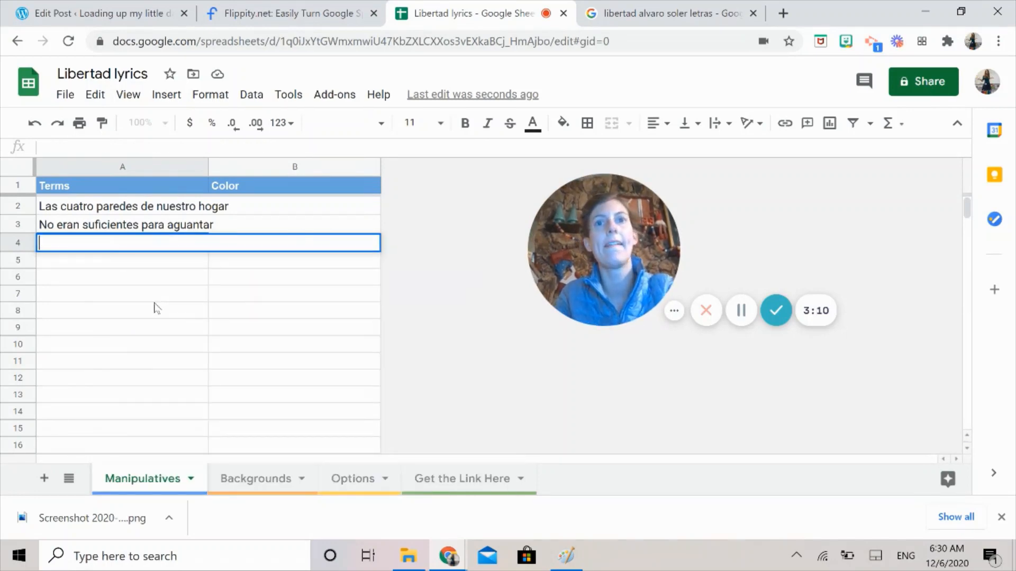
click(159, 229)
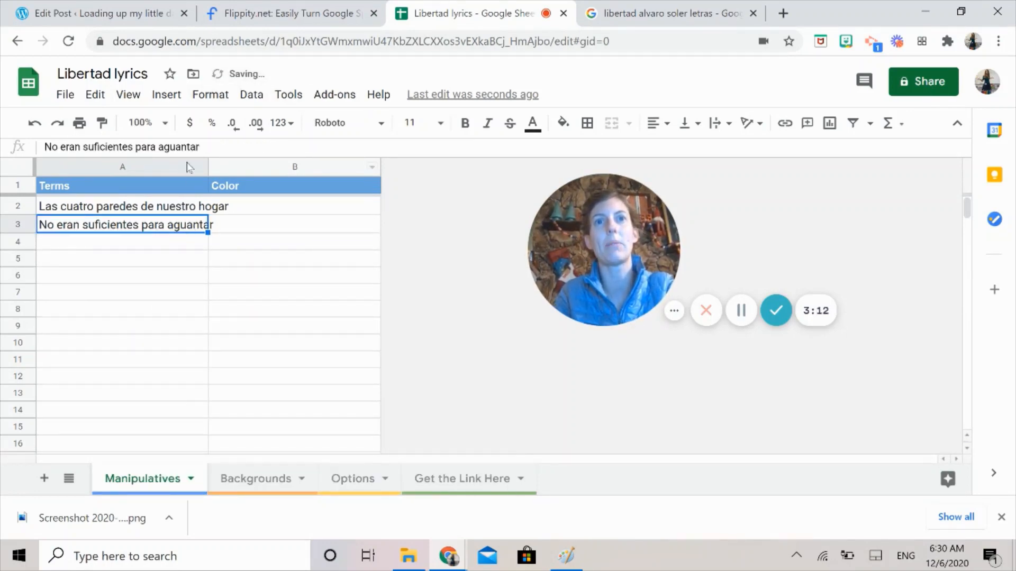
click(211, 151)
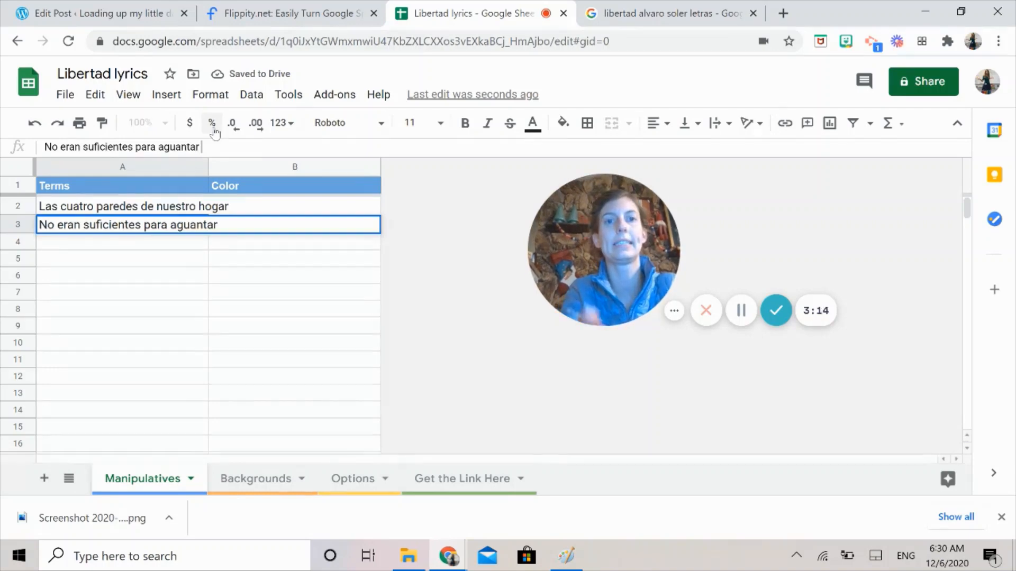
key(ctrl+v)
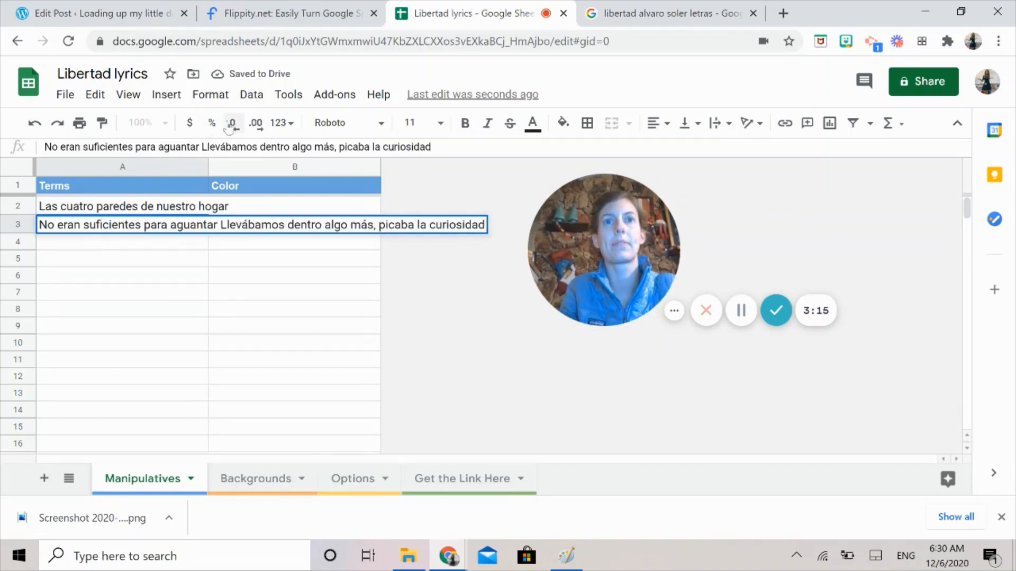
click(235, 308)
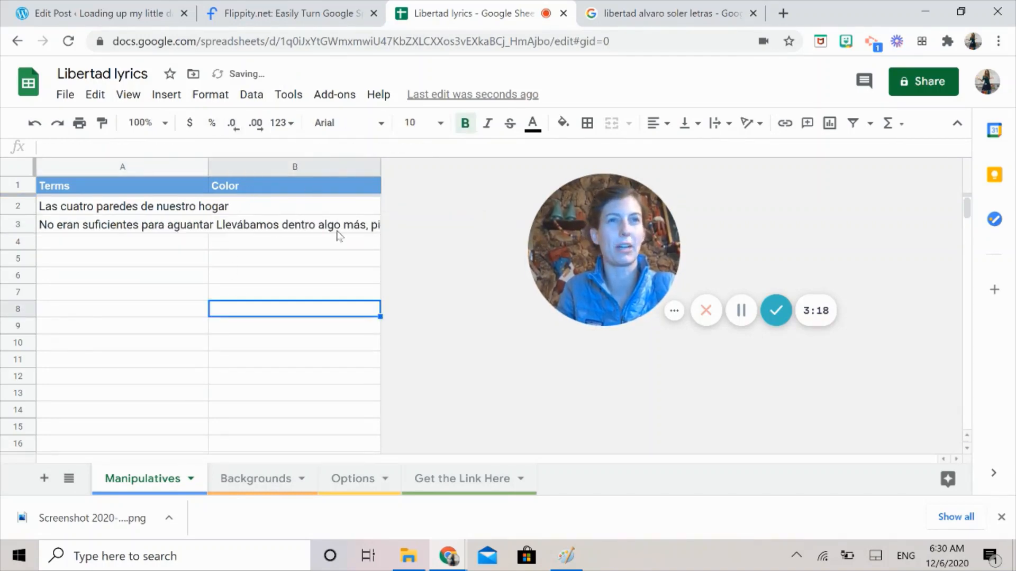
Copy the lyric line "Las cuatro paredes cayeron ya" from the Google search results into cell A4
click(669, 14)
click(178, 293)
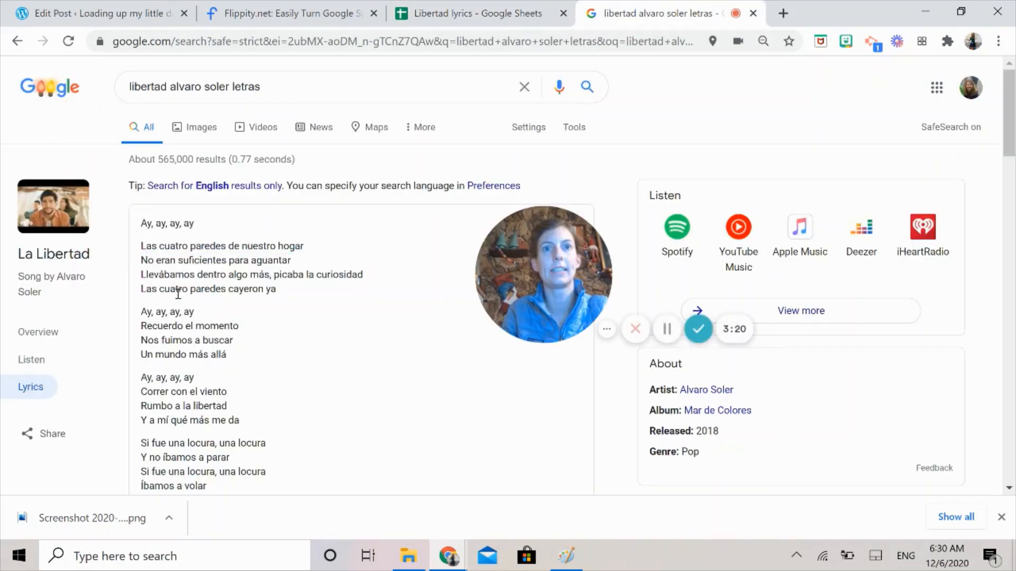
triple_click(178, 293)
right_click(188, 292)
click(217, 304)
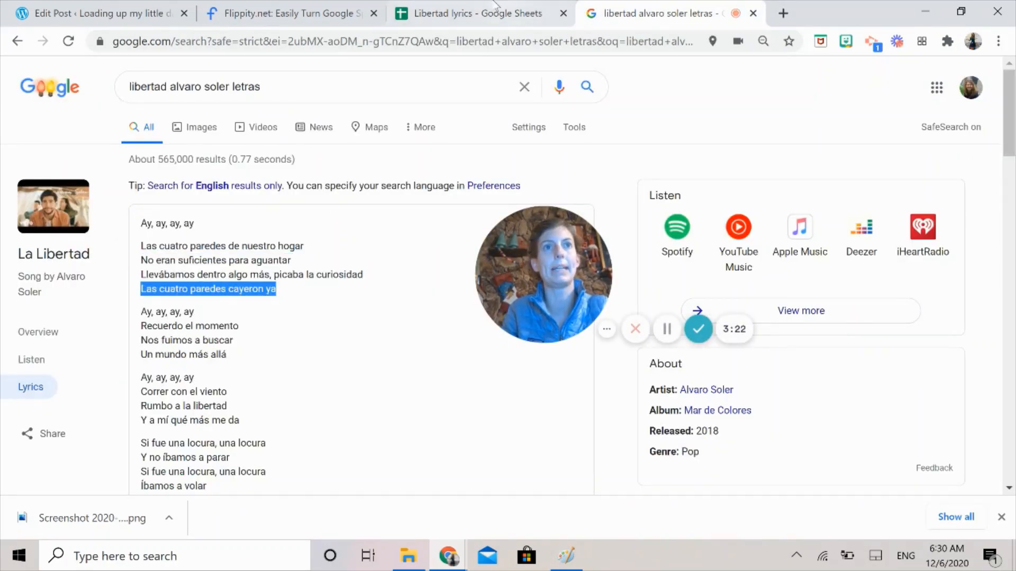
click(489, 12)
click(144, 242)
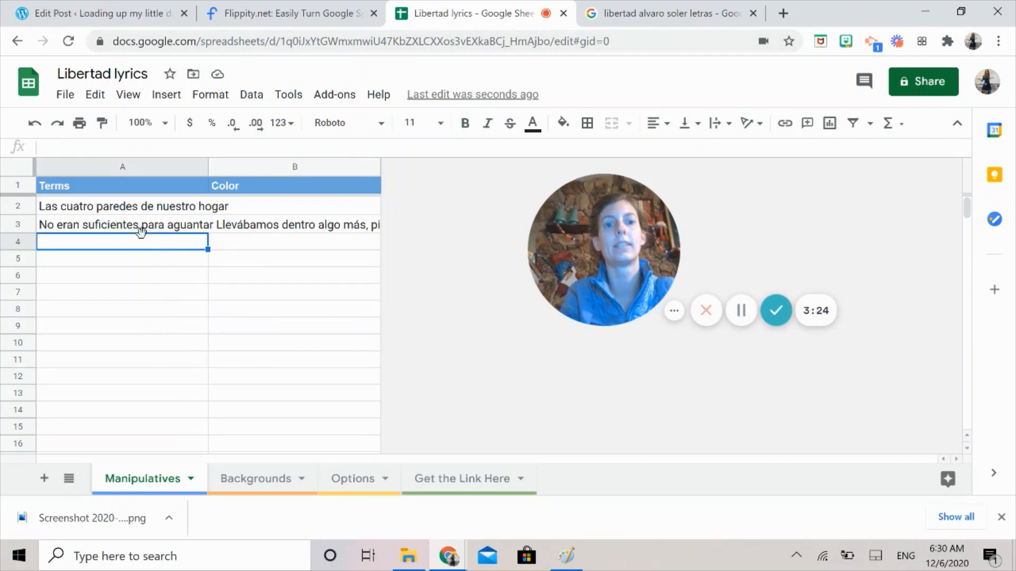
key(ctrl+v)
Copy the four-line verse from "Ay, ay, ay, ay" and "Recuerdo el momento" to "Un mundo más allá" as one entry into cell A5
click(609, 13)
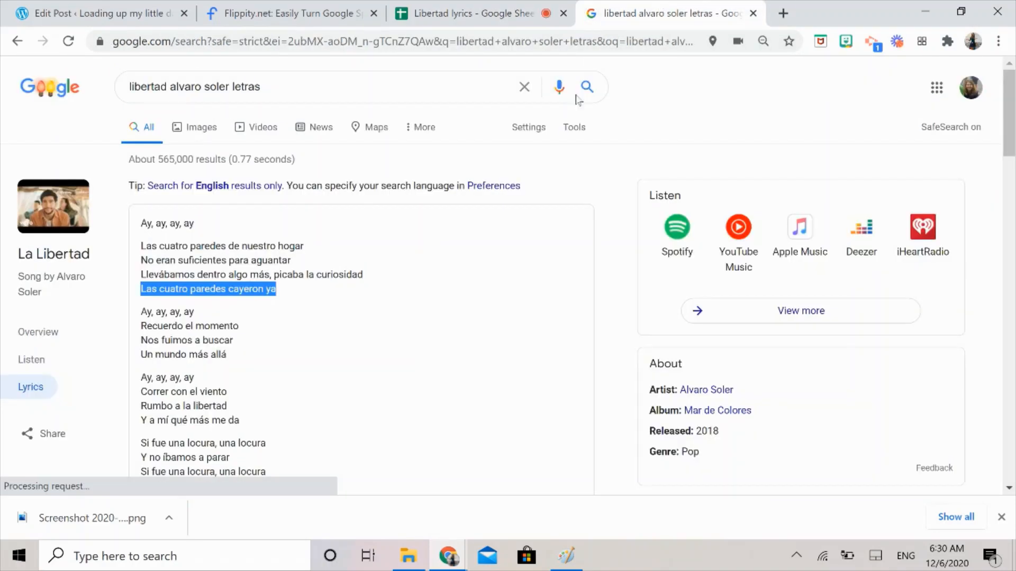
click(272, 388)
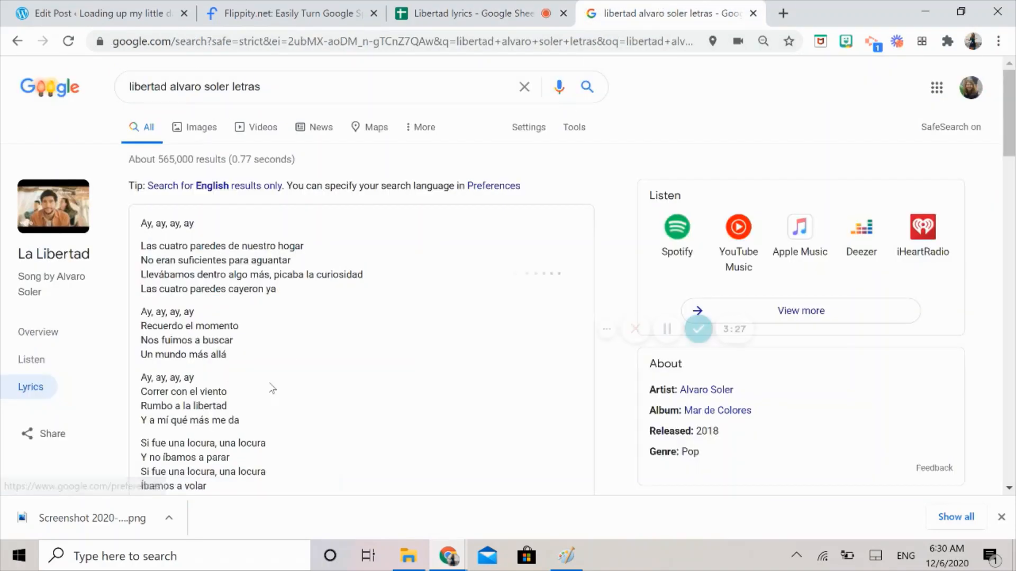
drag(145, 311, 241, 366)
click(145, 311)
right_click(191, 342)
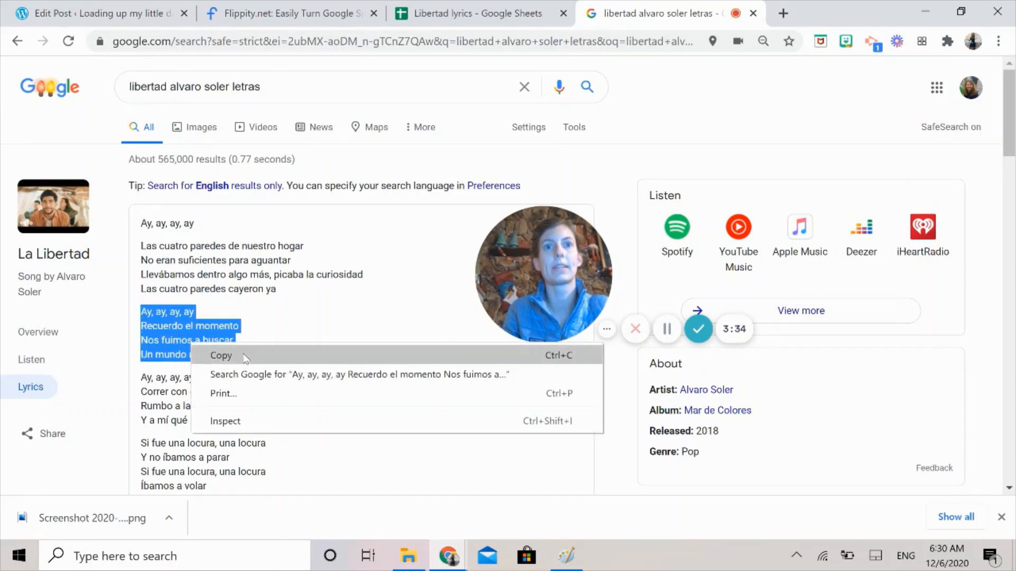
click(246, 356)
click(478, 13)
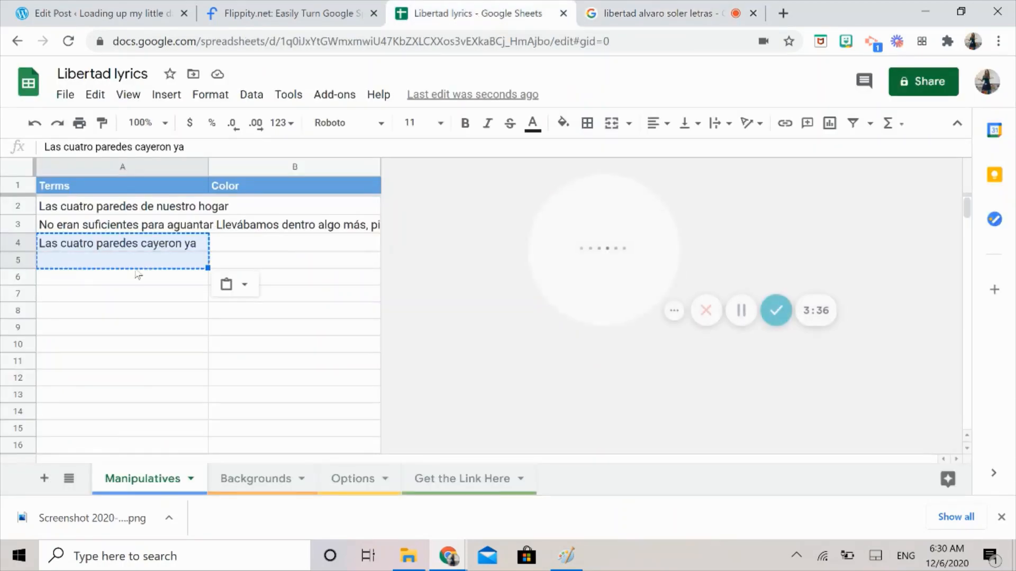
click(136, 268)
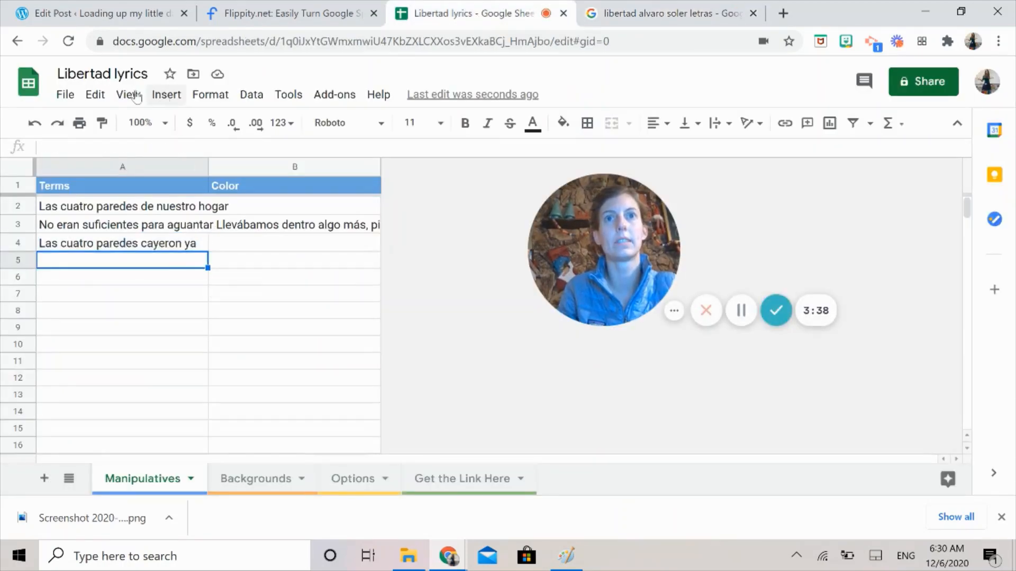
click(120, 149)
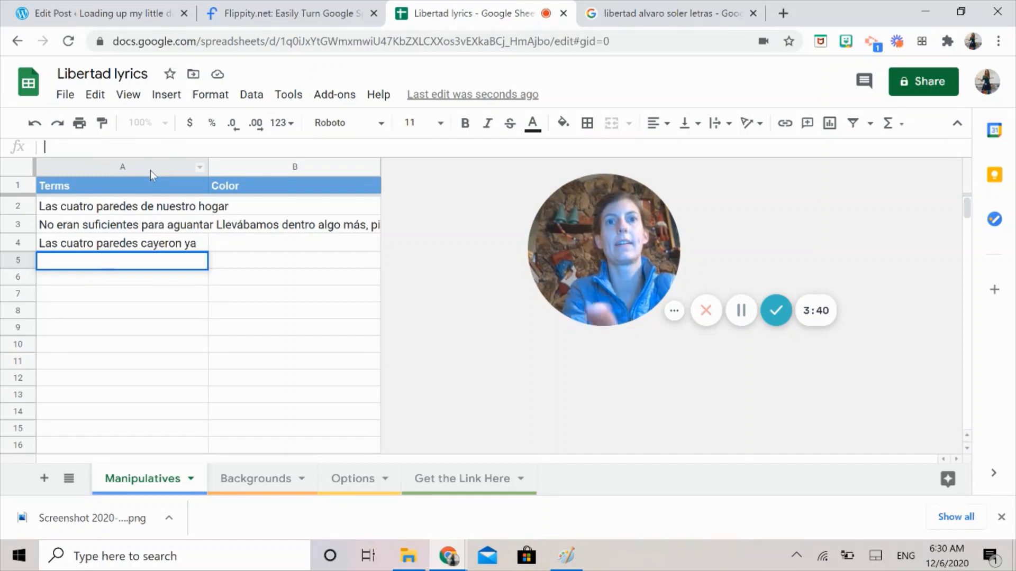
key(ctrl+v)
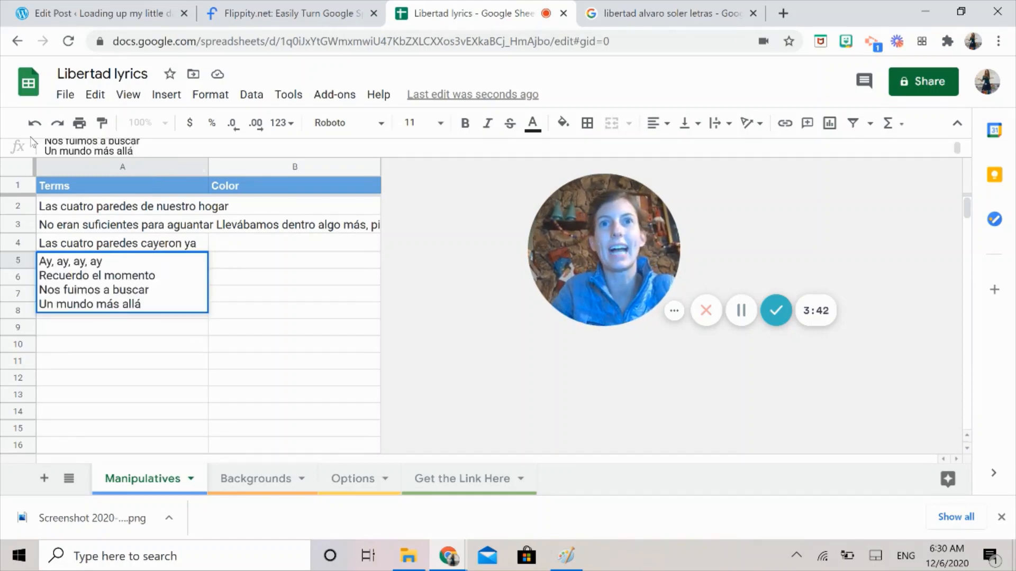
click(144, 334)
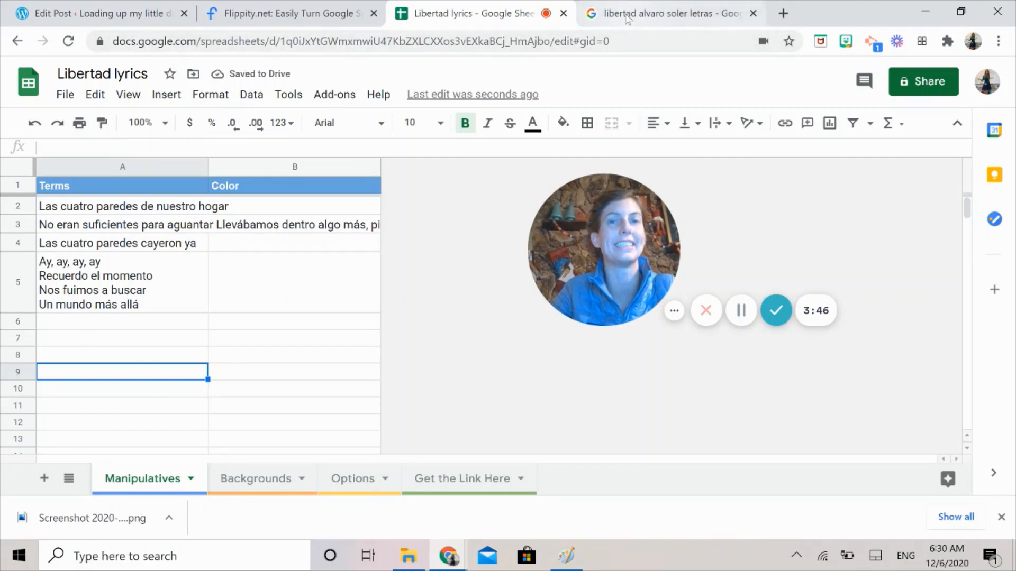
Copy the four-line verse containing "Correr con el viento" and ending "Y a mí qué más me da" into the single cell A6
click(608, 14)
drag(147, 378, 240, 421)
click(147, 378)
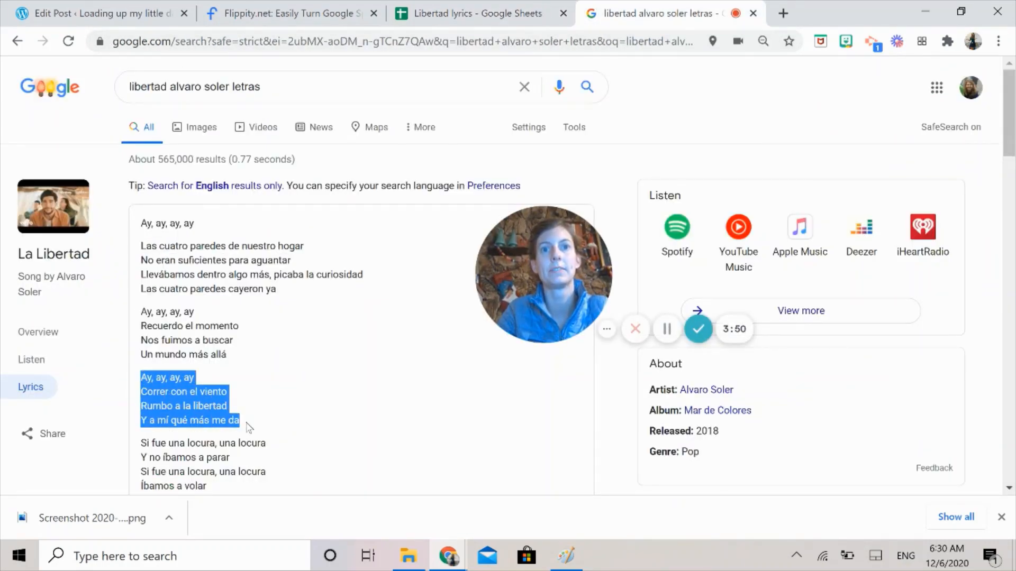
right_click(204, 408)
click(222, 417)
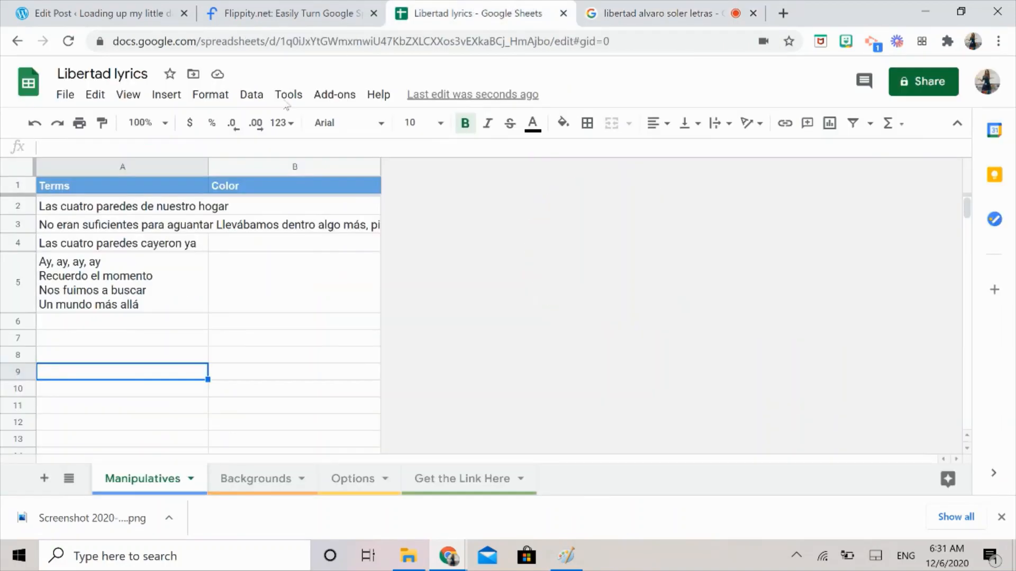
click(476, 13)
click(78, 324)
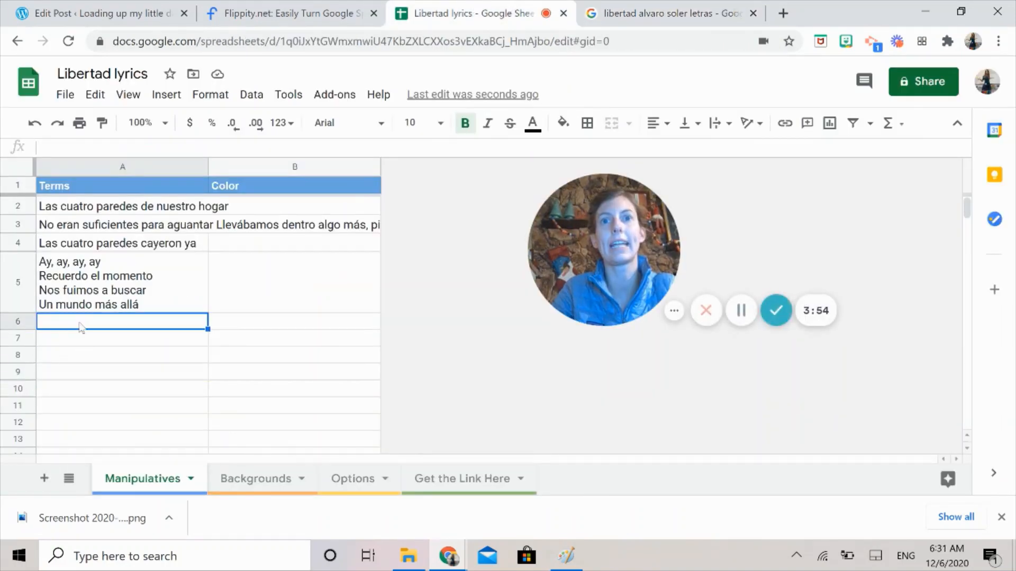
click(61, 149)
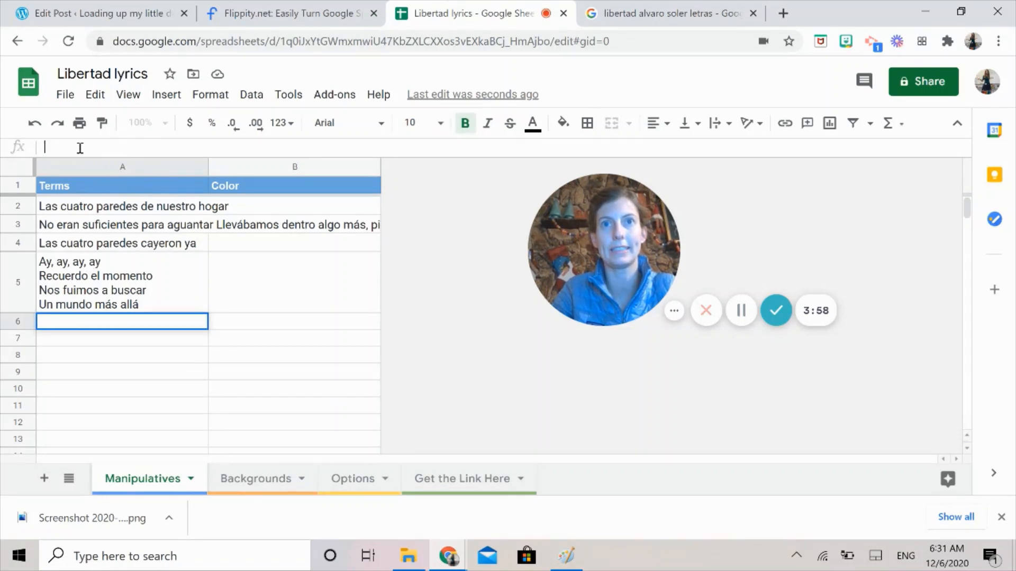
key(ctrl+v)
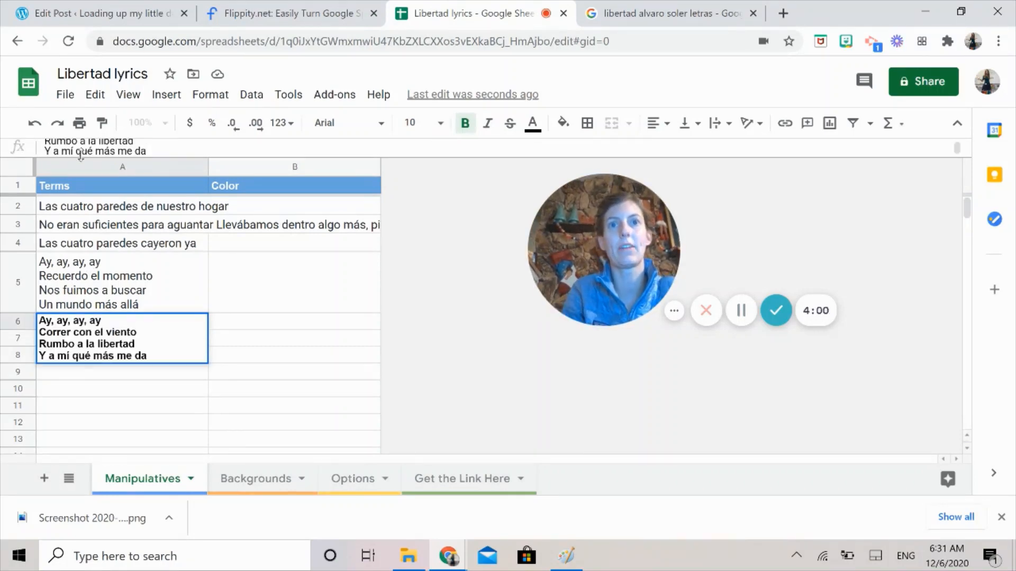
click(143, 407)
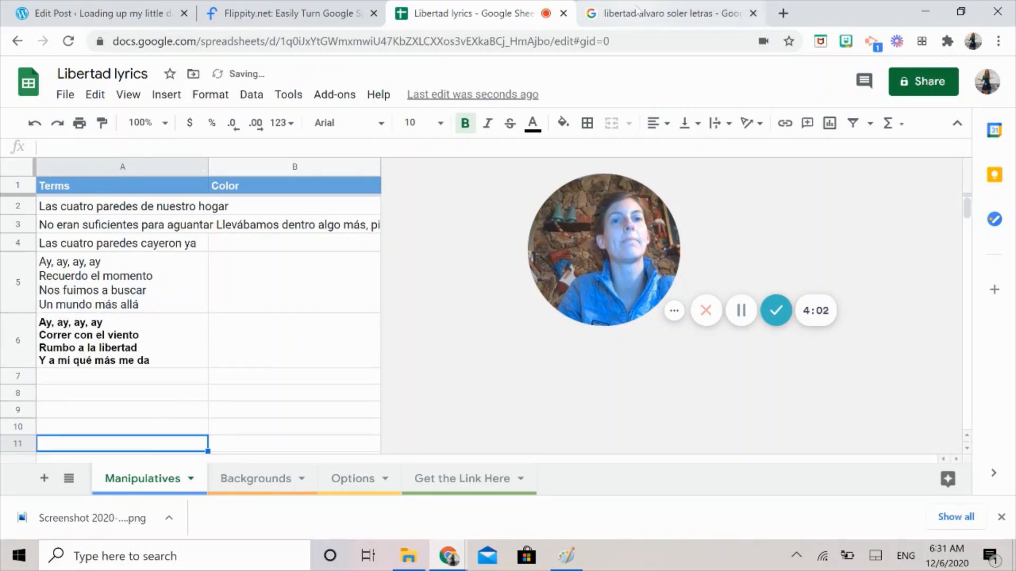
Select lyric lines in the verse starting "Si fue una locura, una locura" in the Google search results
click(584, 11)
scroll(151, 337, down, 3)
click(143, 282)
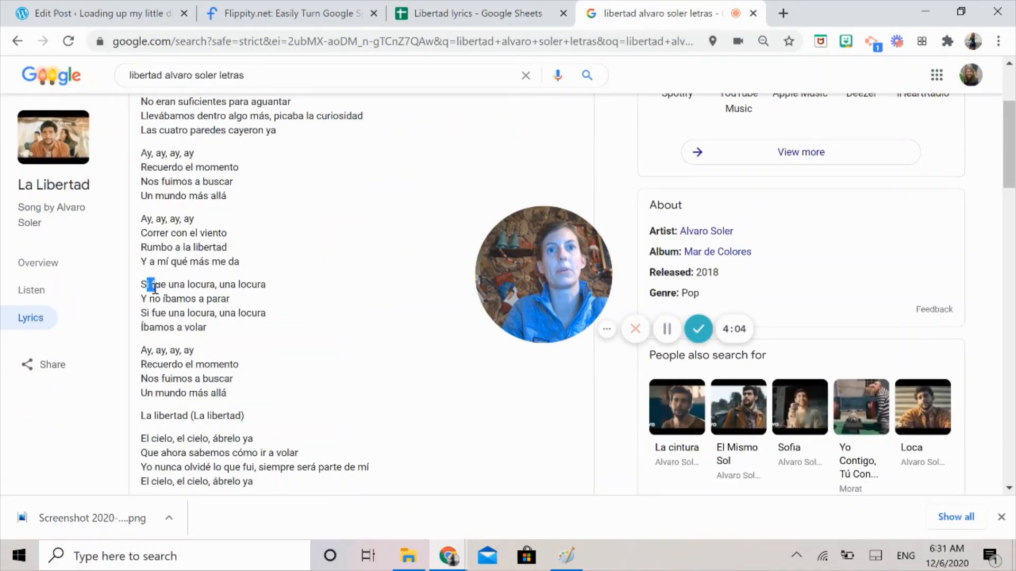
drag(141, 313, 209, 329)
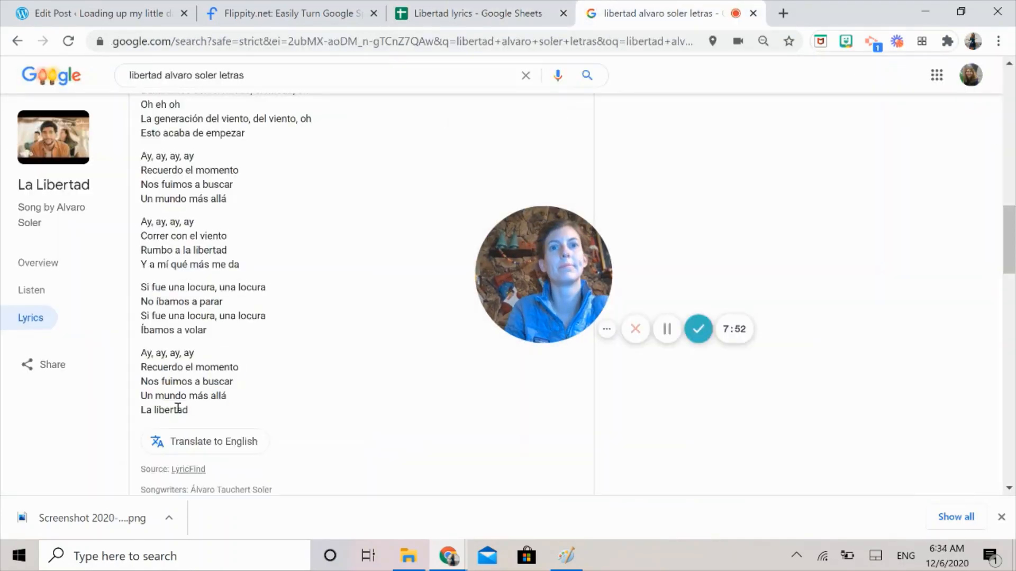
Copy the closing lyric "La libertad" into cell A25 and clear the stray "Translate to English" text from cell A26
drag(189, 410, 140, 410)
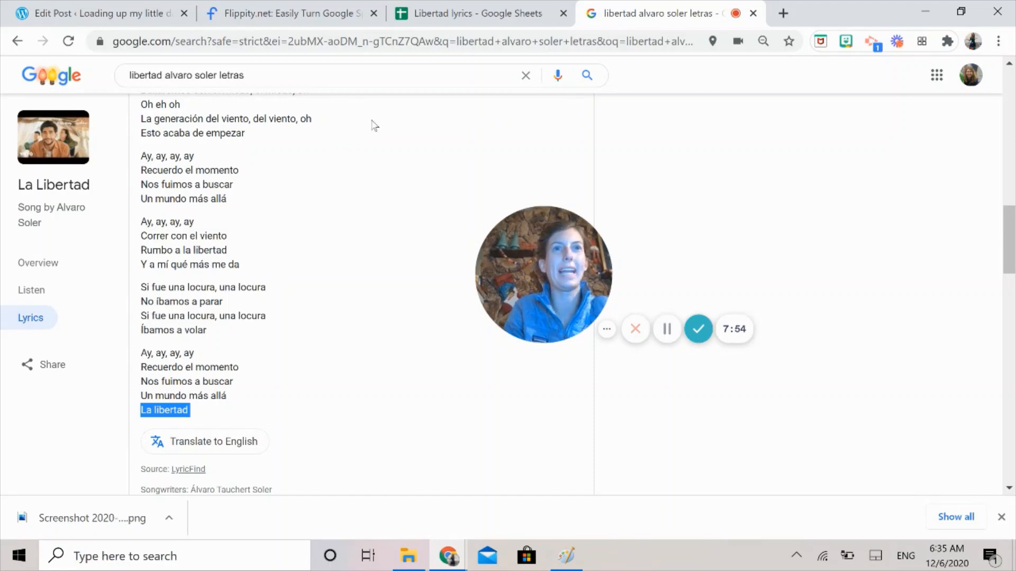
click(442, 15)
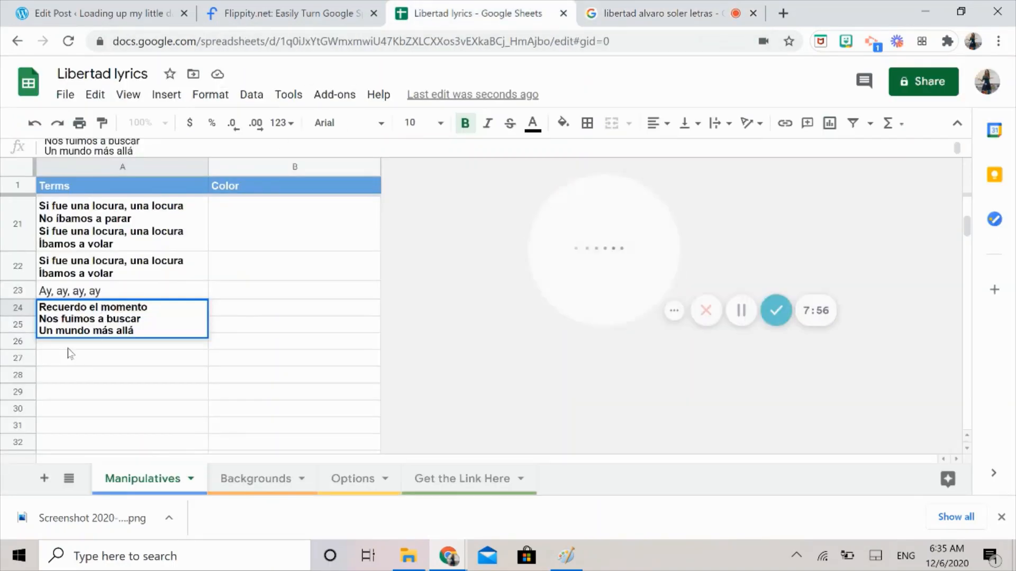
key(Return)
text(La libertad Translate to English)
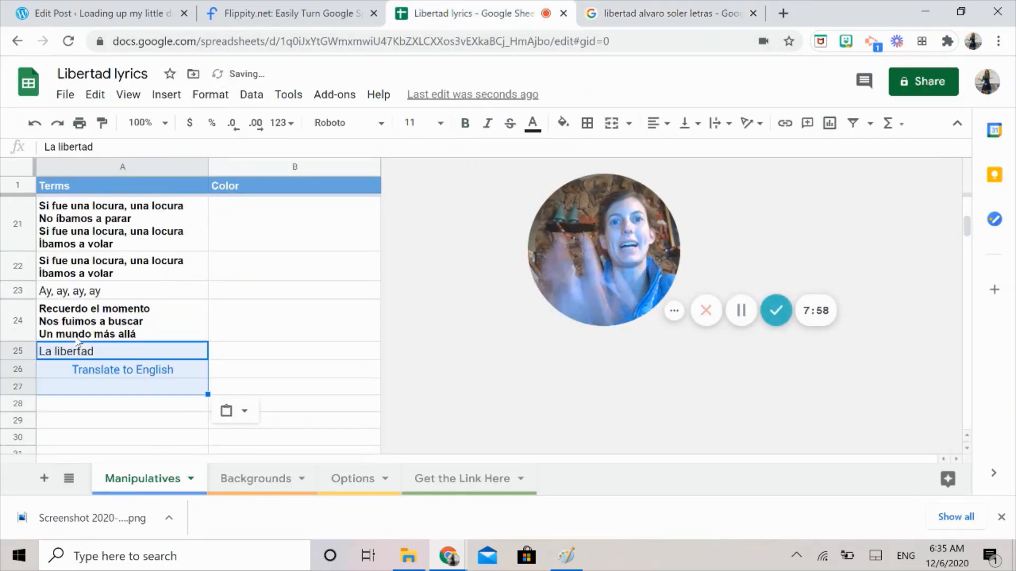
click(265, 313)
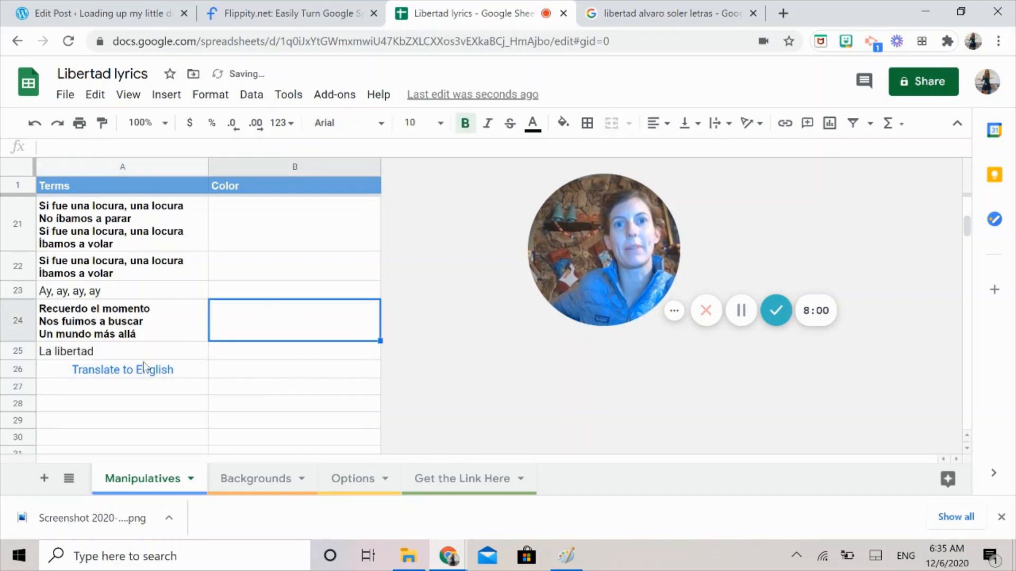
click(62, 369)
key(Delete)
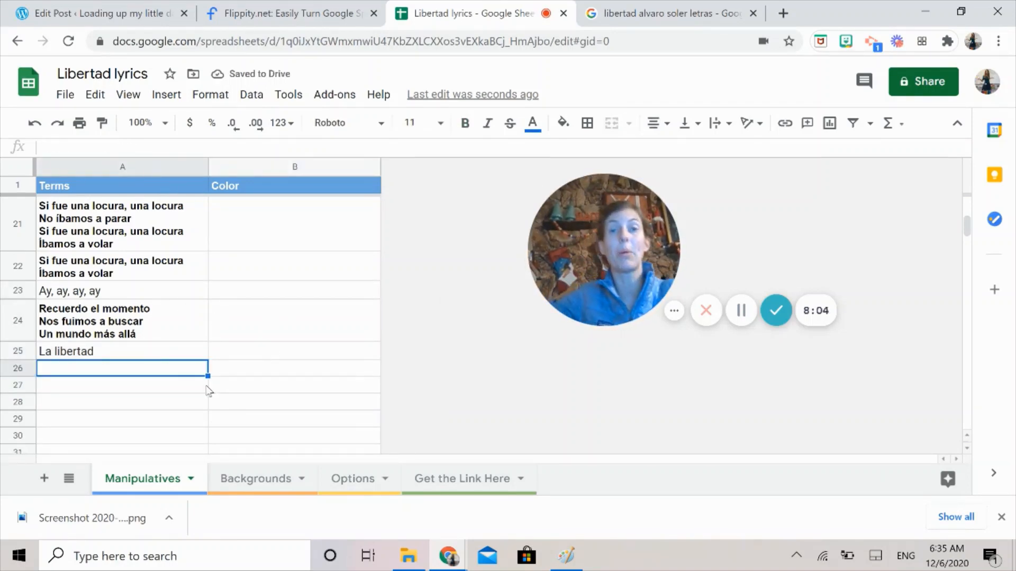
Set the color to blue in B5 and copy it to B8 for the repeated "Recuerdo el momento" verse
scroll(209, 391, up, 10)
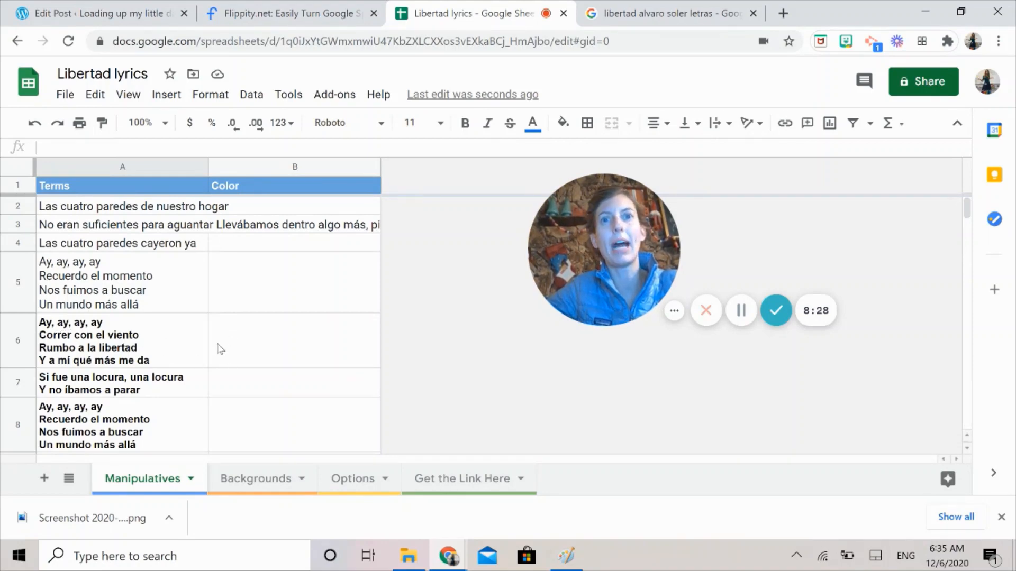
click(232, 290)
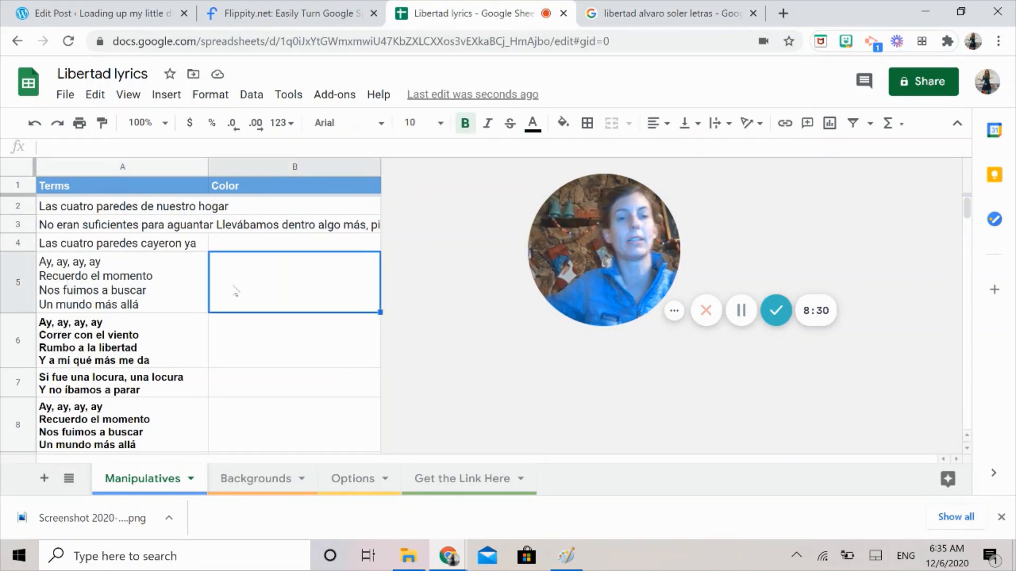
text(blue)
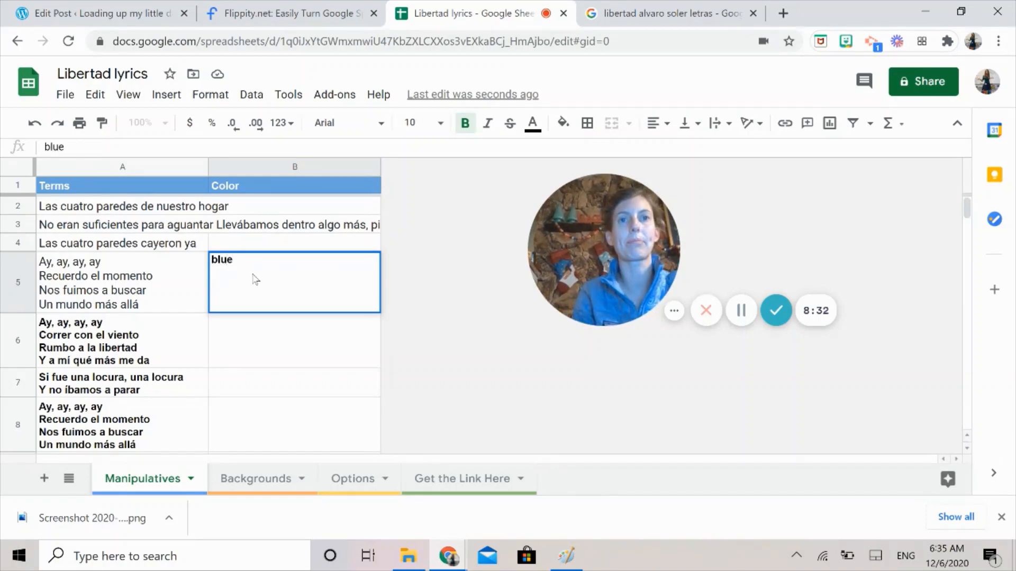
double_click(226, 260)
key(ctrl+c)
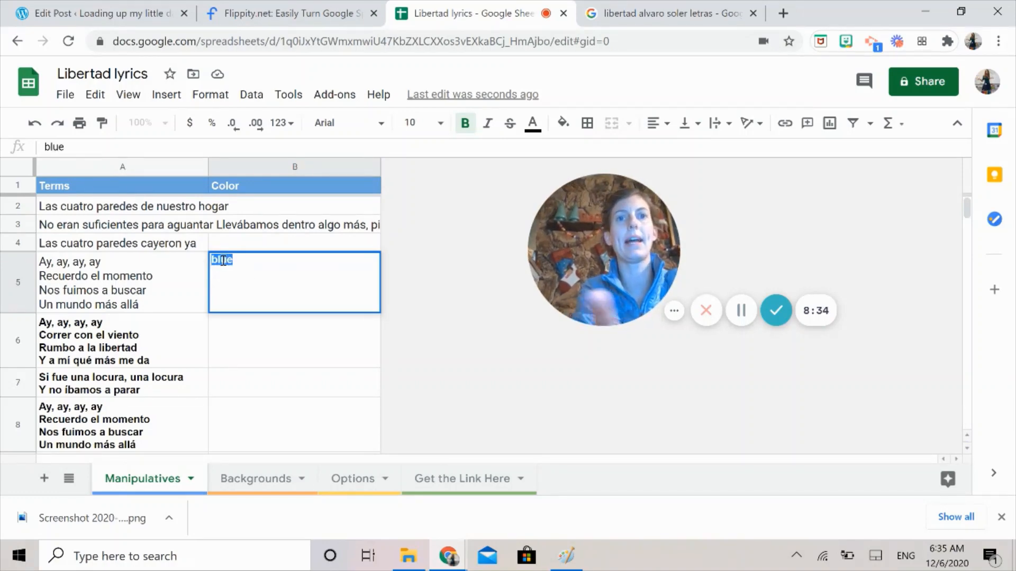
click(294, 418)
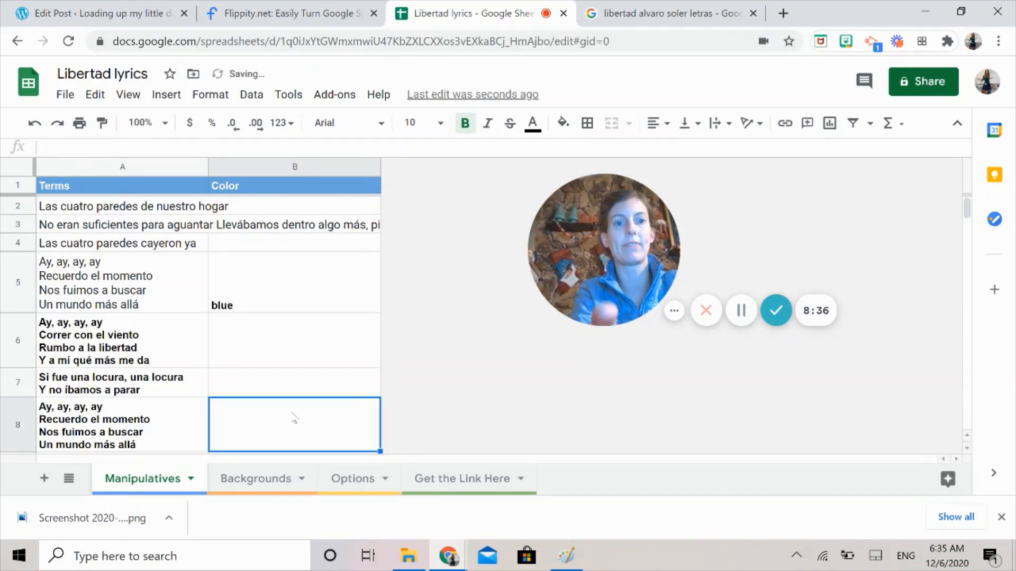
key(ctrl+v)
Assign the copied blue color to the "Recuerdo el momento" verse in row 15
scroll(472, 352, down, 2)
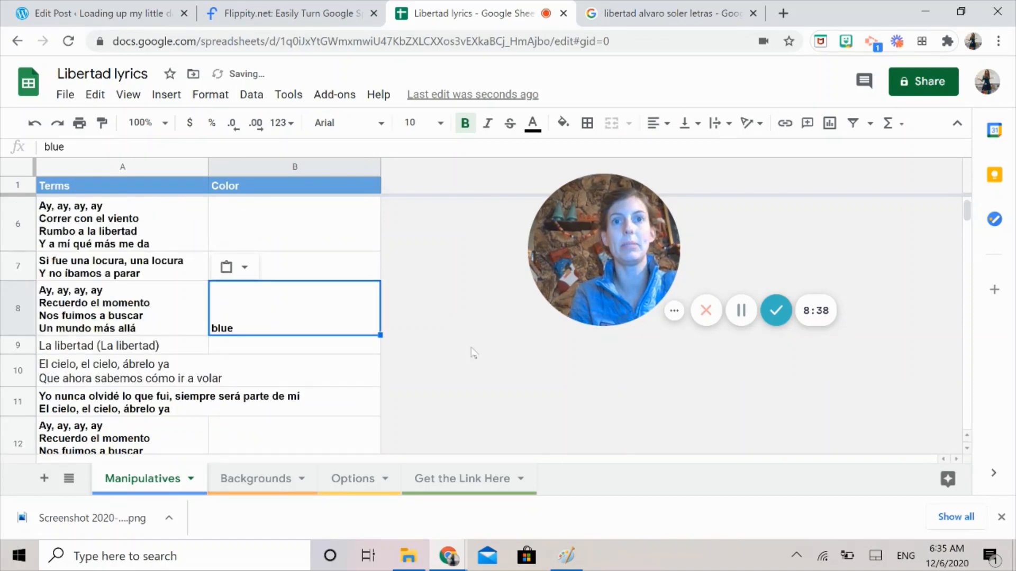
click(324, 349)
scroll(328, 352, down, 2)
click(304, 350)
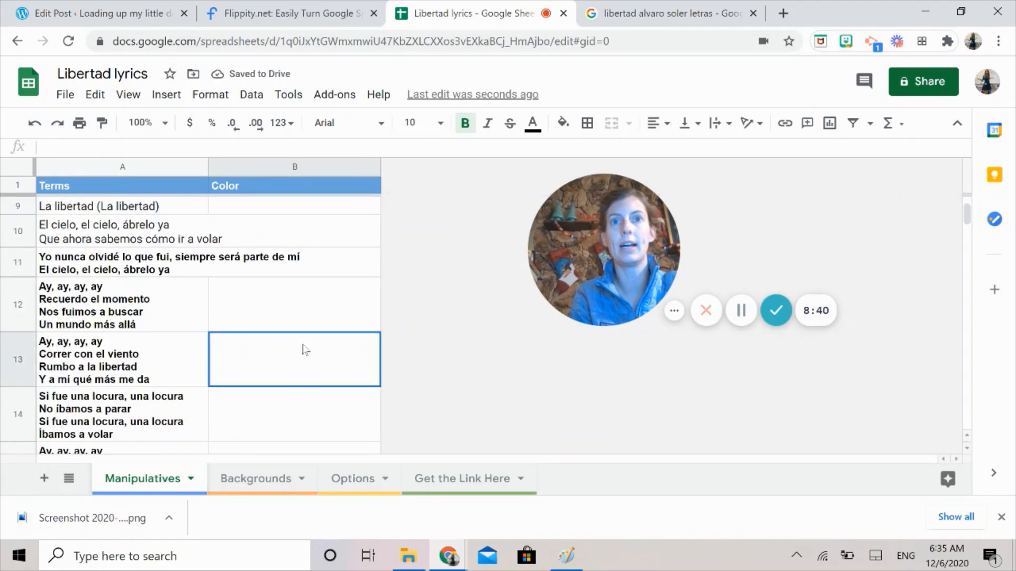
click(346, 405)
scroll(354, 381, down, 2)
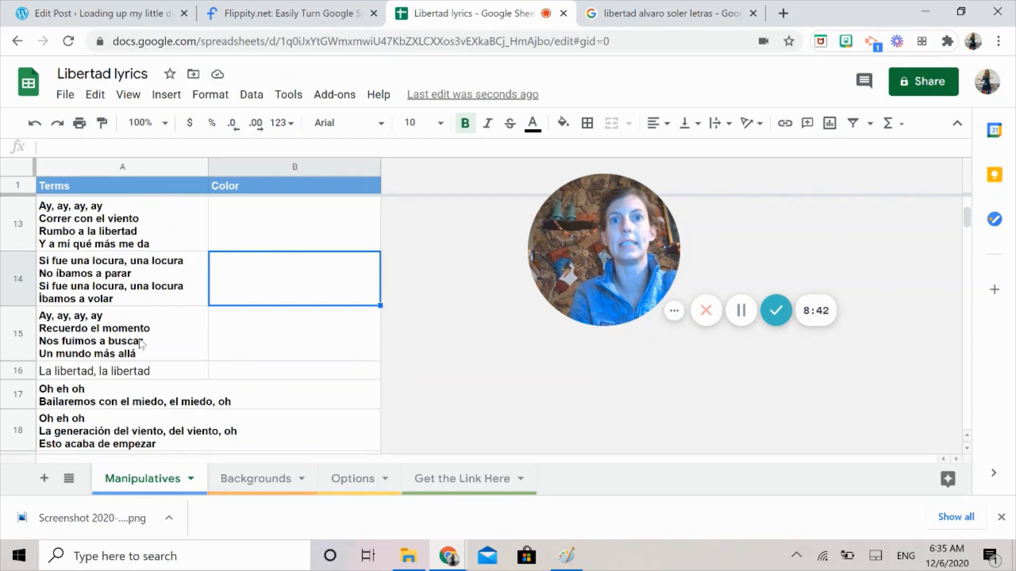
click(268, 343)
key(ctrl+v)
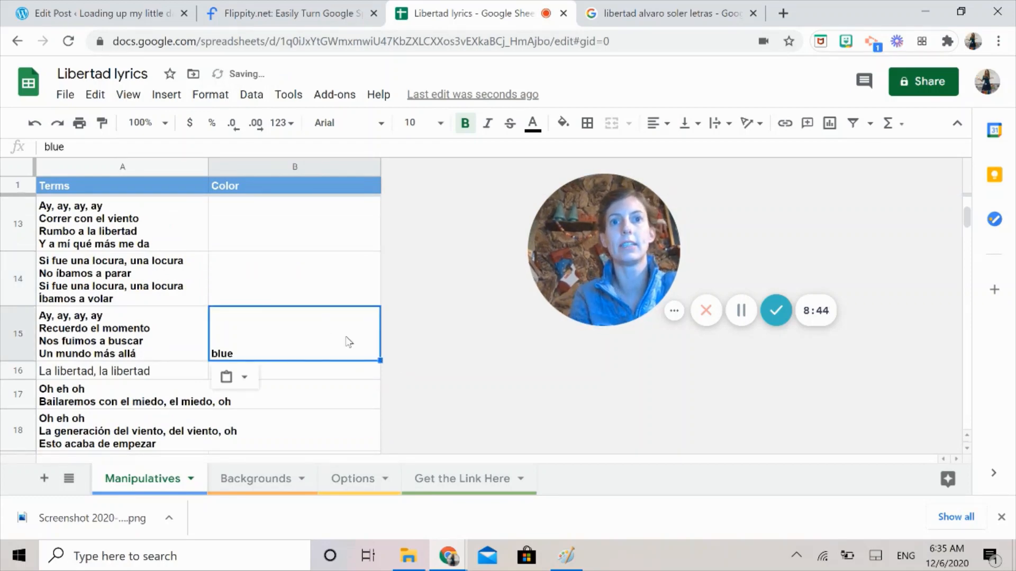
Copy blue into B19 and B24 for the remaining "Recuerdo el momento" verses
key(Down)
key(Down)
scroll(404, 395, down, 2)
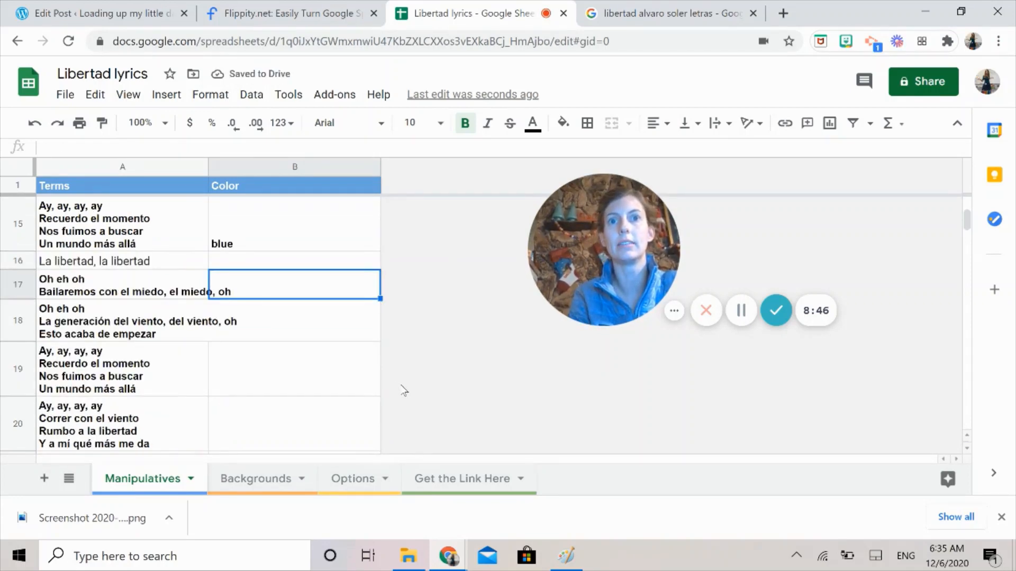
click(307, 373)
key(ctrl+v)
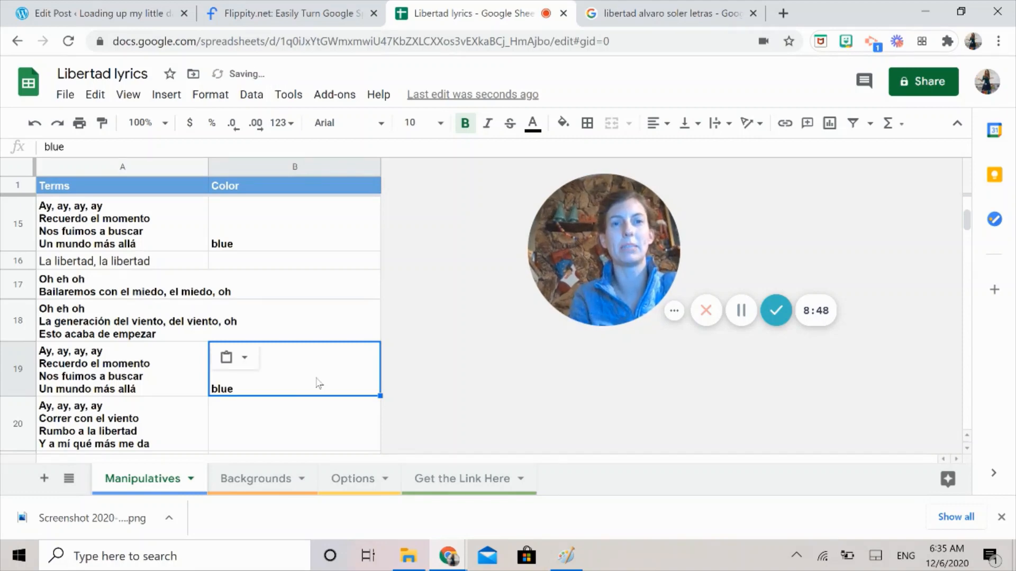
scroll(479, 380, down, 3)
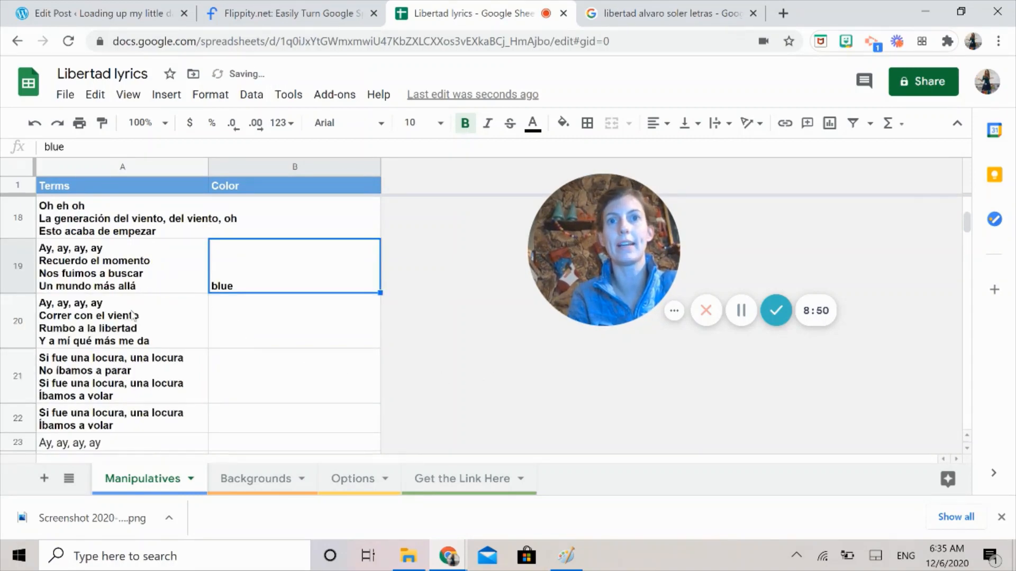
scroll(198, 342, down, 3)
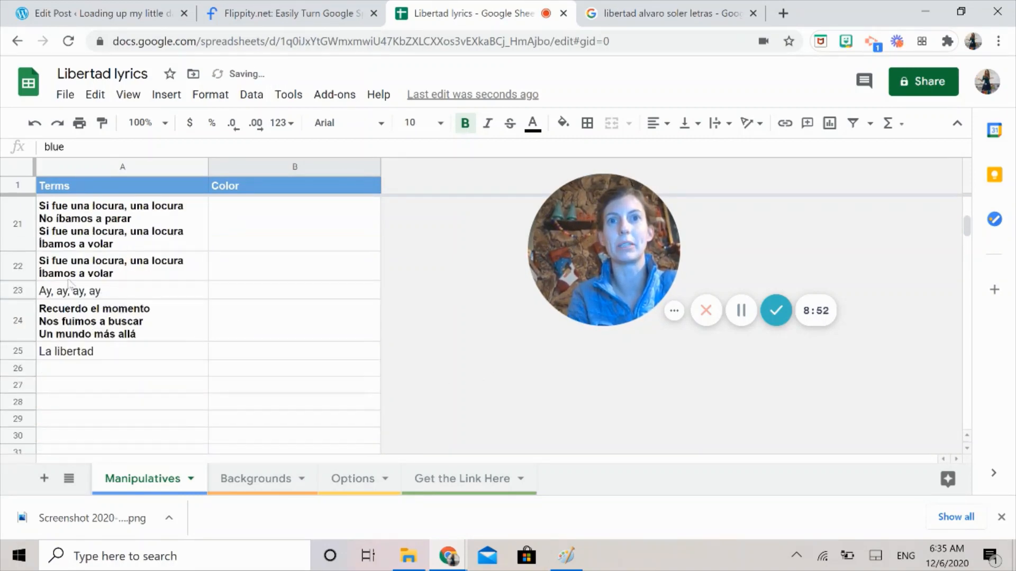
click(225, 324)
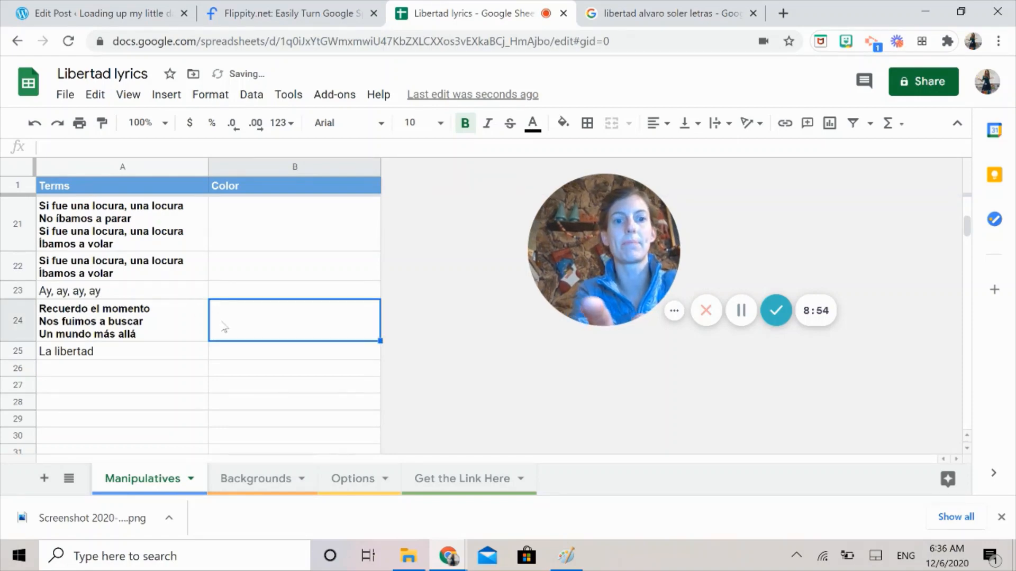
key(ctrl+v)
click(363, 365)
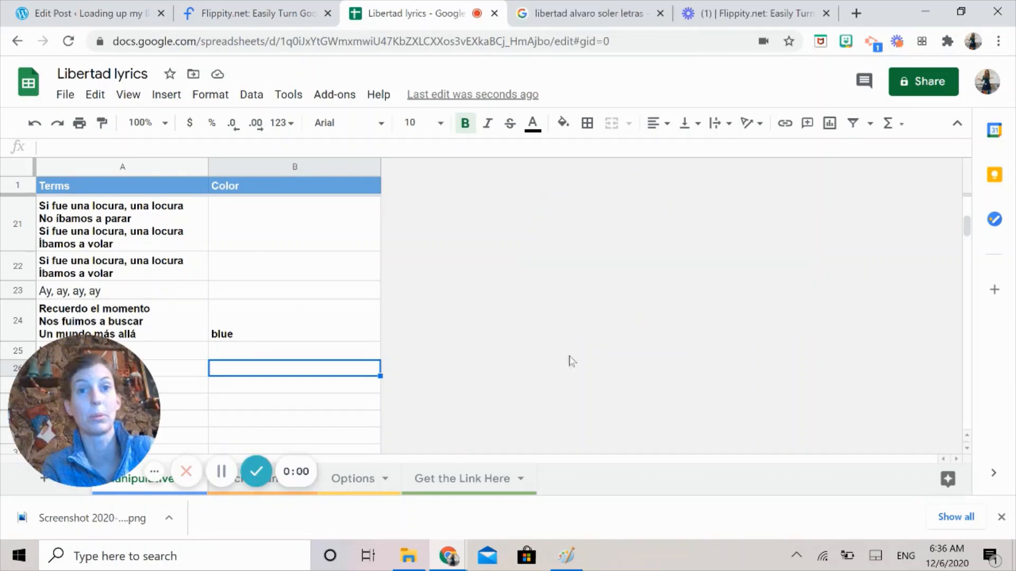
drag(64, 387, 691, 237)
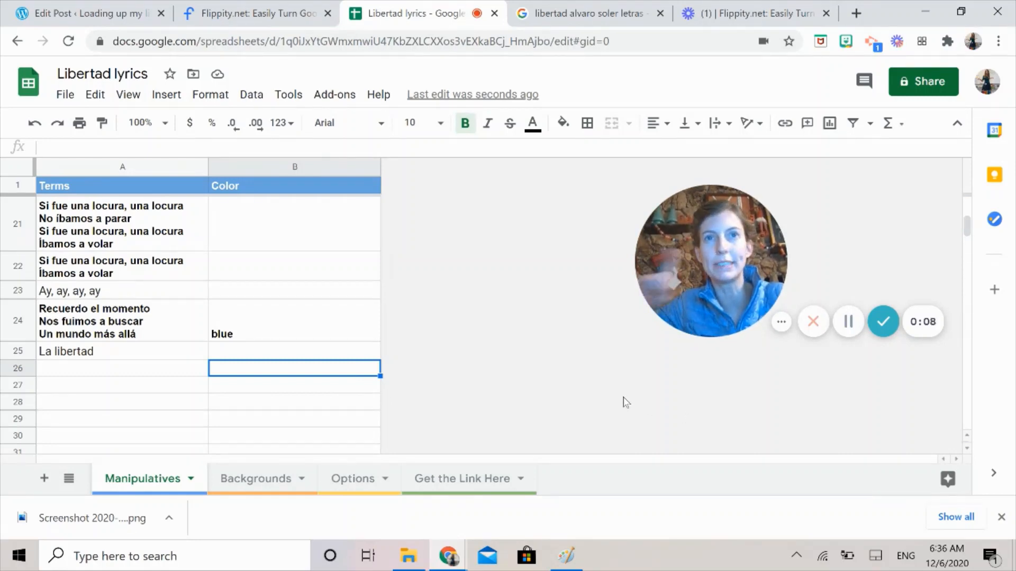
Publish the entire spreadsheet to the web as a web page and close the publishing dialog
click(65, 95)
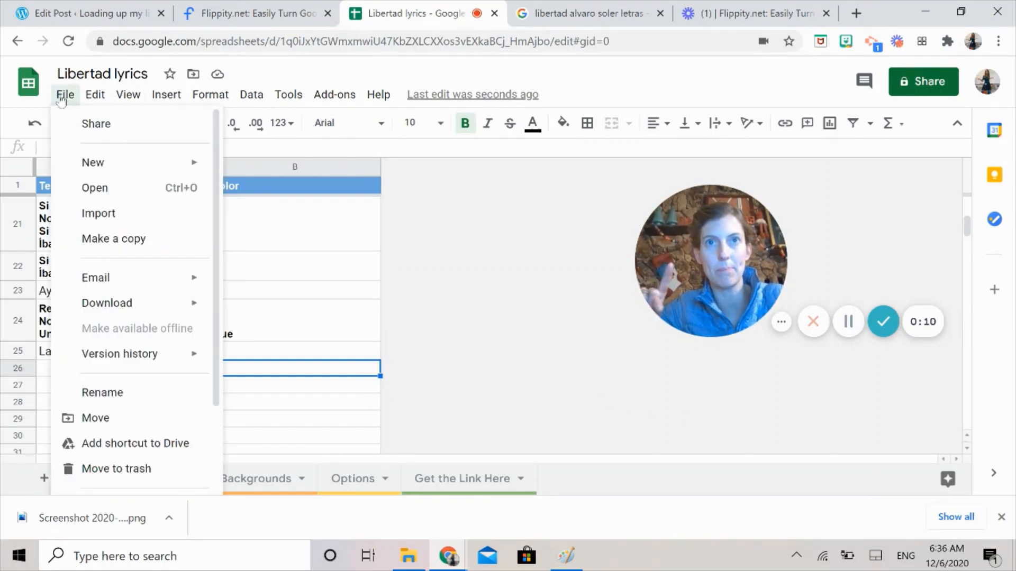
scroll(133, 359, down, 2)
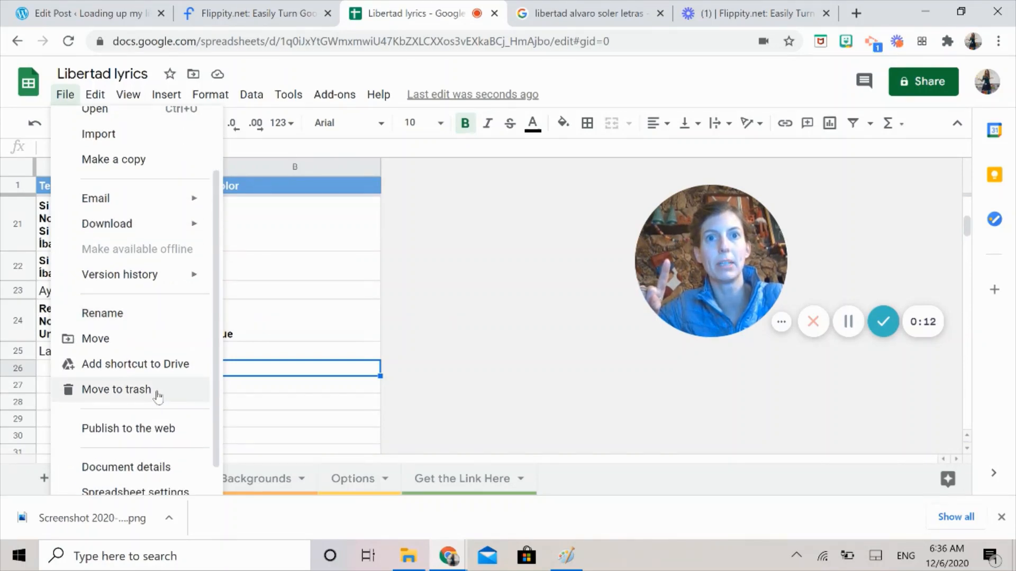
click(136, 433)
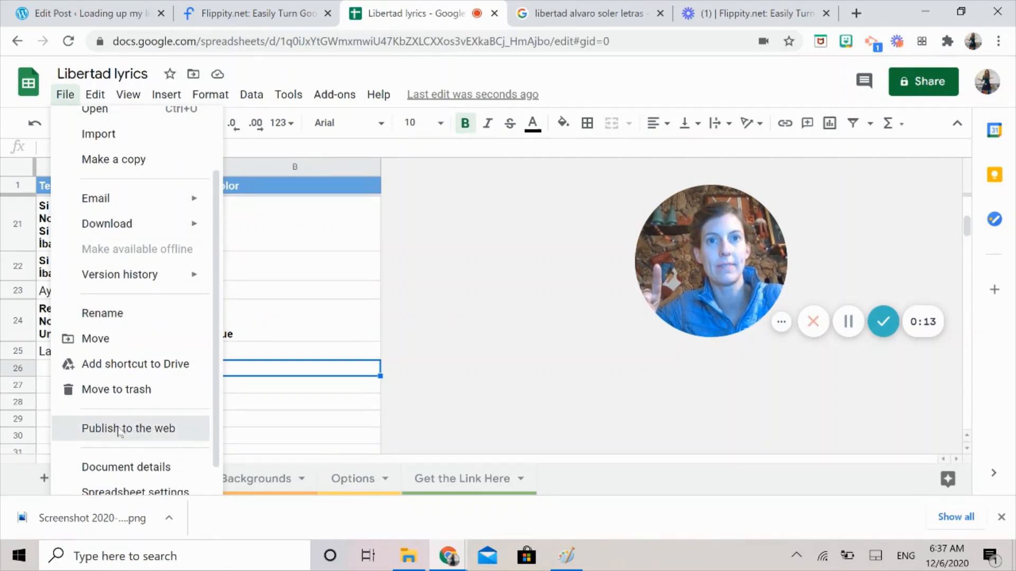
click(354, 346)
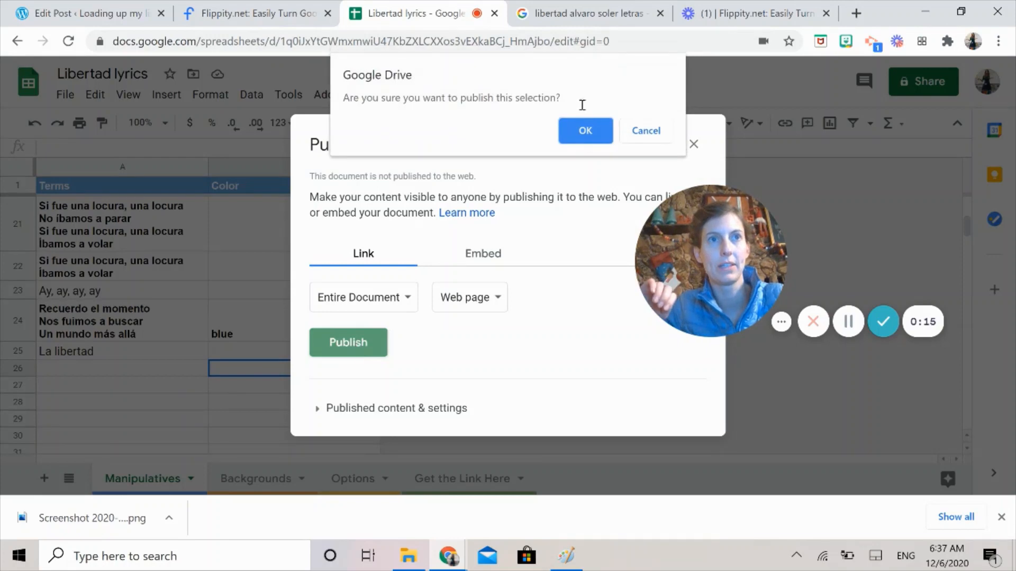
click(577, 133)
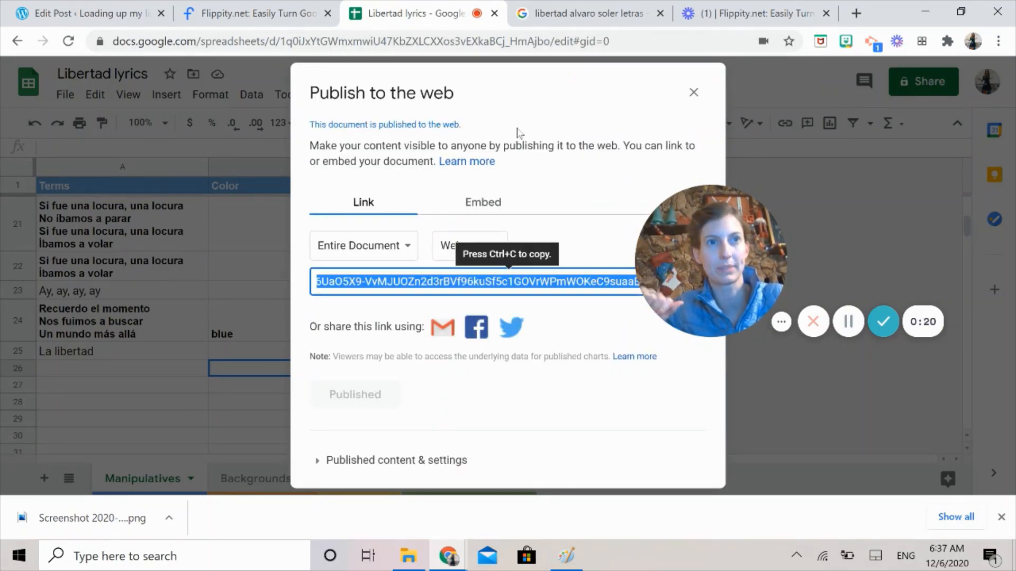
click(694, 92)
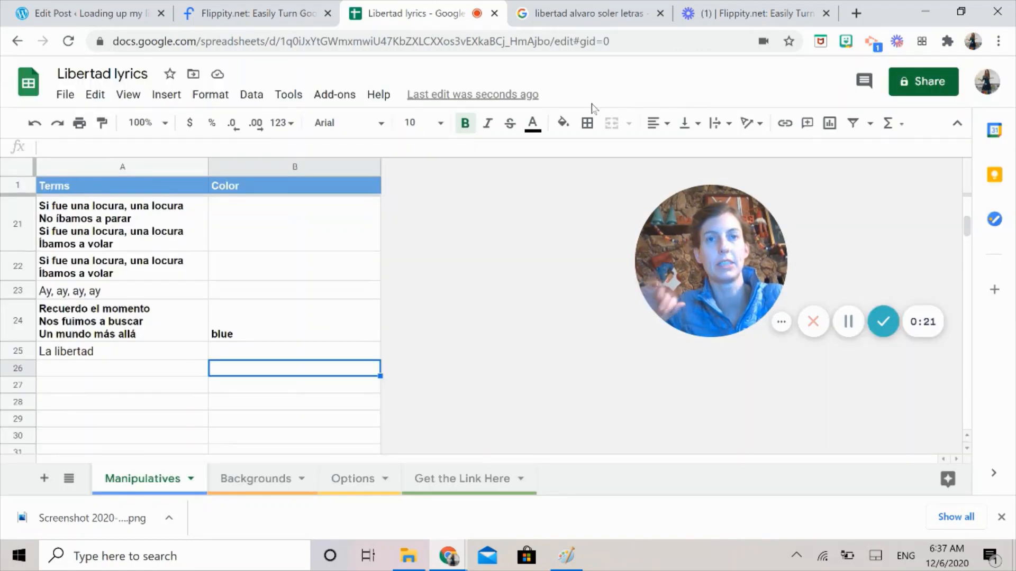
click(65, 94)
scroll(141, 434, down, 1)
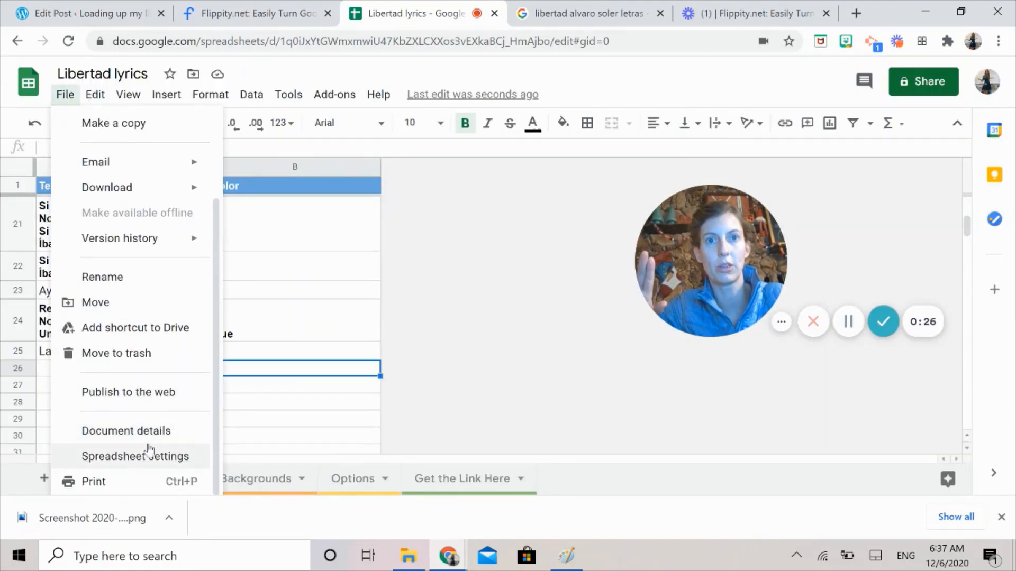
click(512, 393)
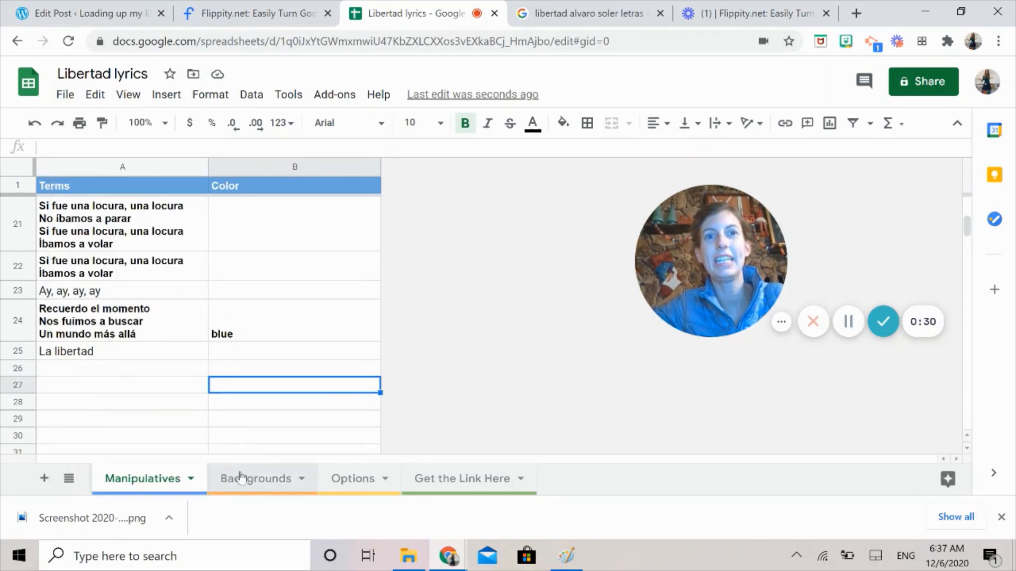
Review the available background images and the display and font settings on the Backgrounds and Options sheets
click(271, 486)
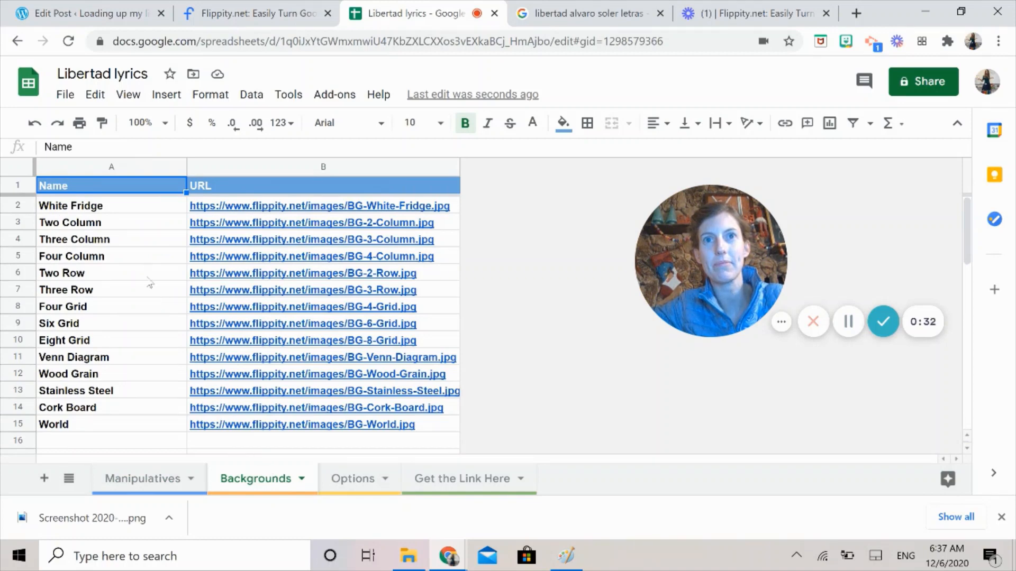
click(77, 211)
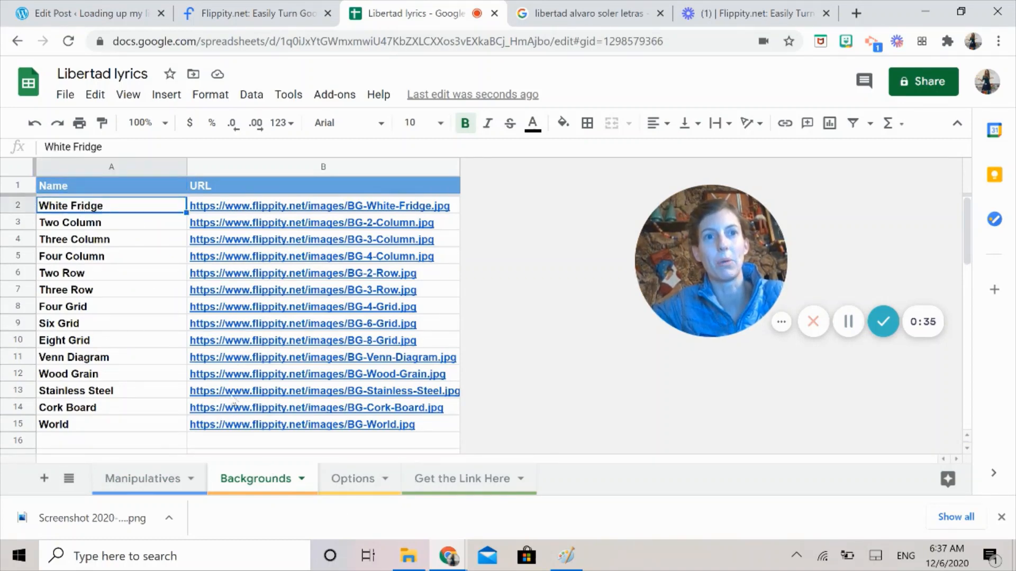
click(365, 478)
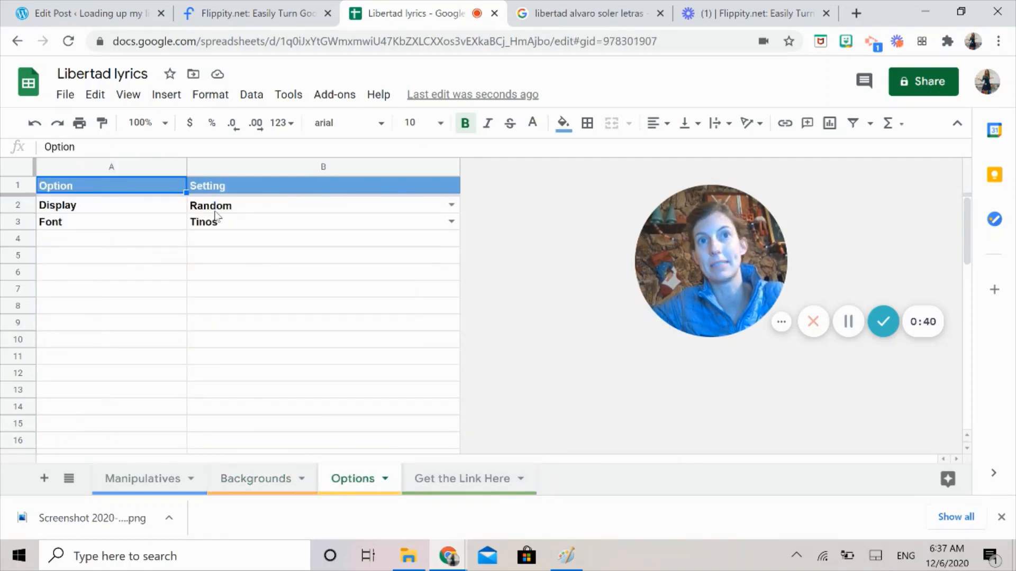
Open the generated Flippity Manipulatives activity from the link in A2 of the Get the Link Here sheet
click(445, 482)
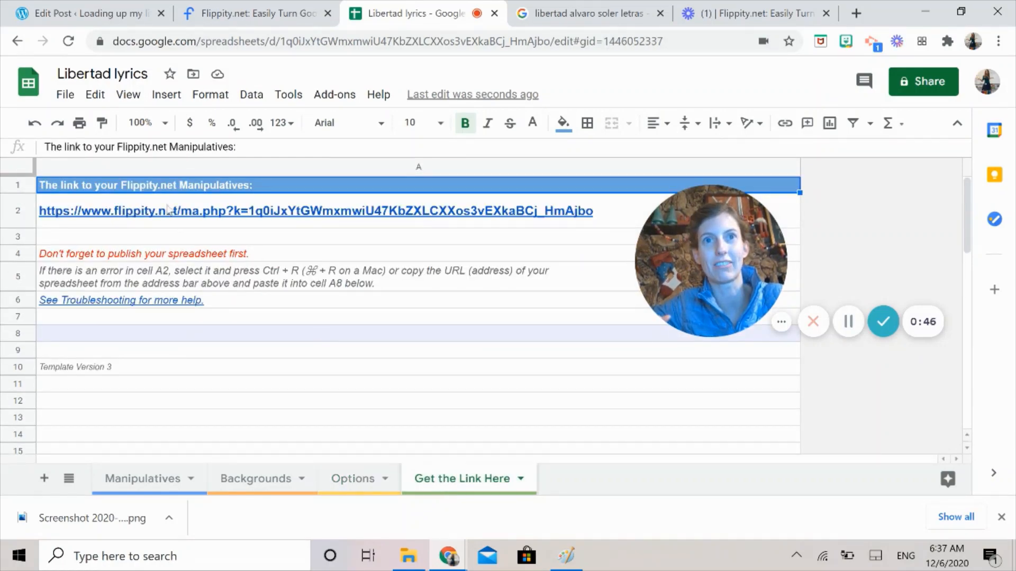
mouse_move(242, 215)
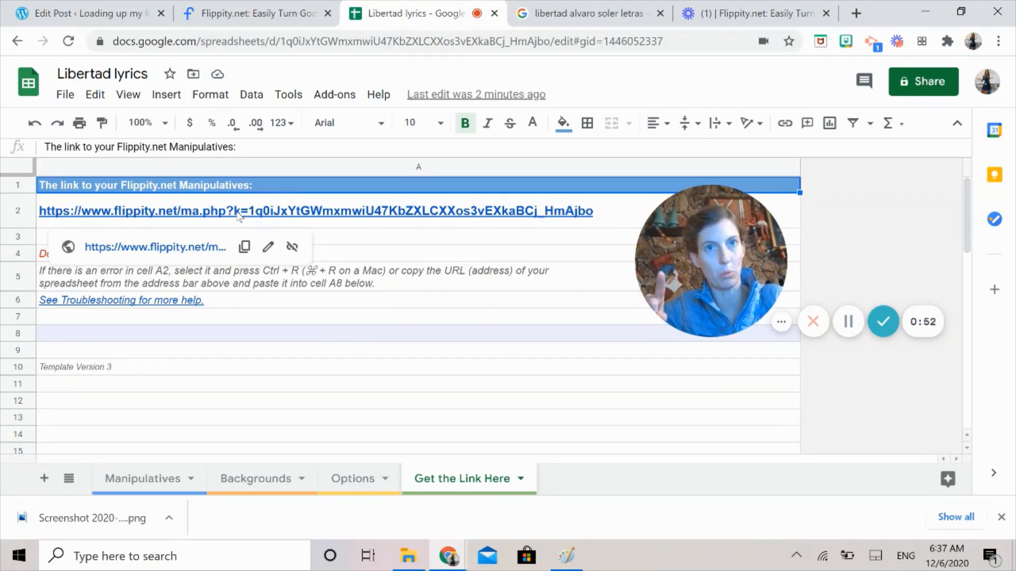
click(239, 217)
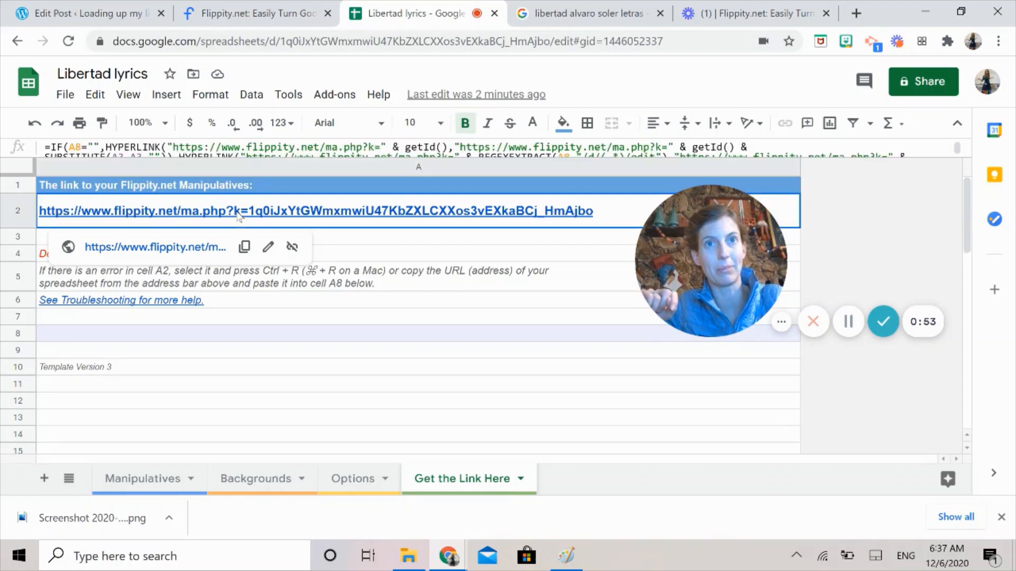
click(156, 249)
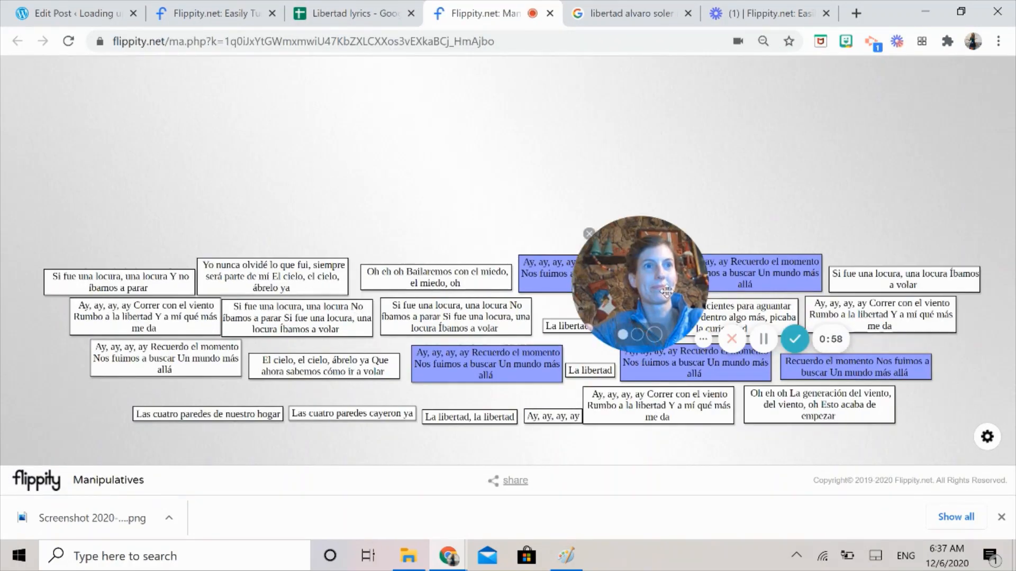
drag(667, 291, 882, 146)
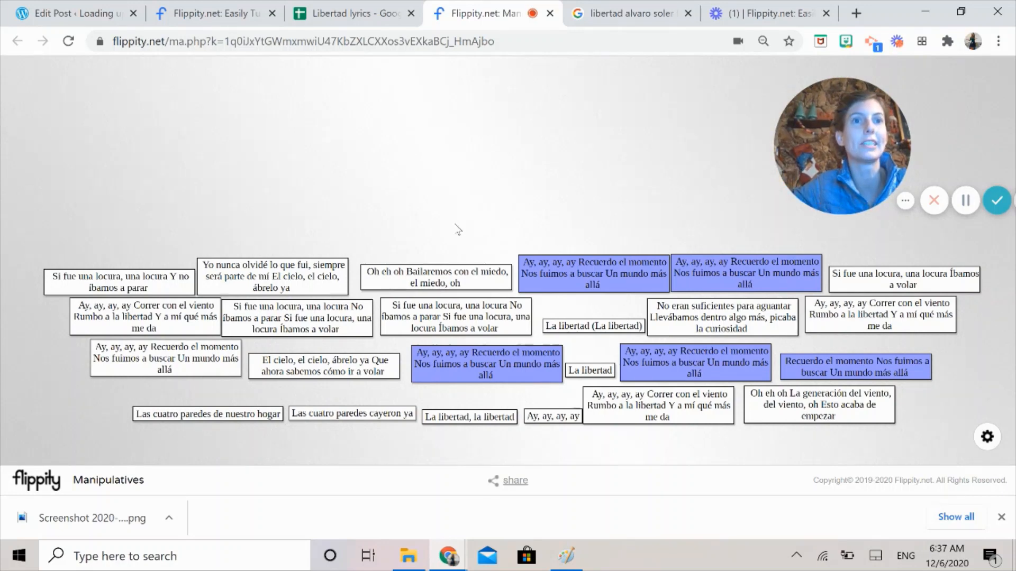
Move a blue "Recuerdo el momento" card, the "Bailaremos con el miedo" card and two "Si fue una locura" cards into the board's empty upper area
drag(474, 273, 309, 200)
drag(577, 267, 230, 109)
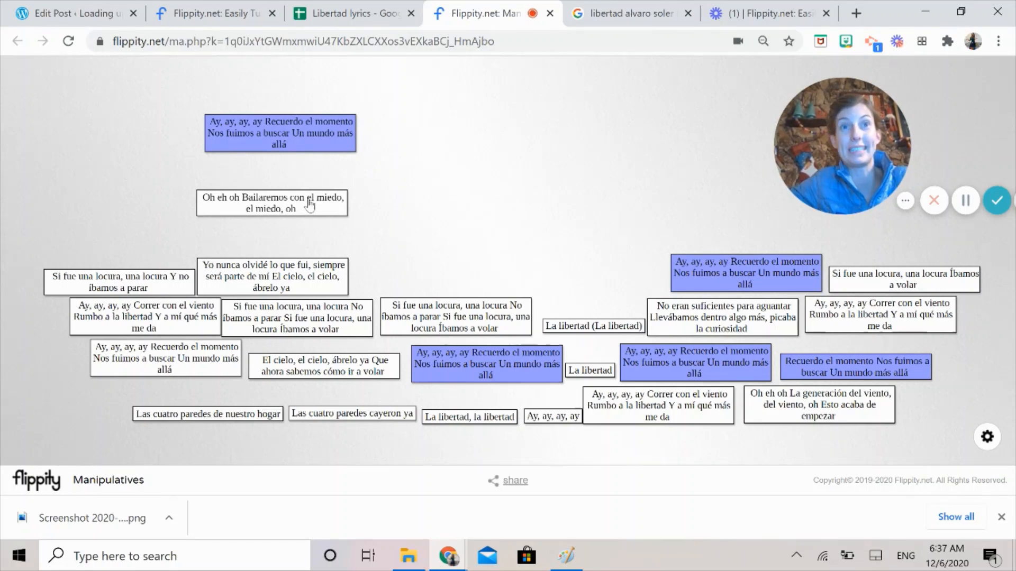
drag(309, 205, 321, 220)
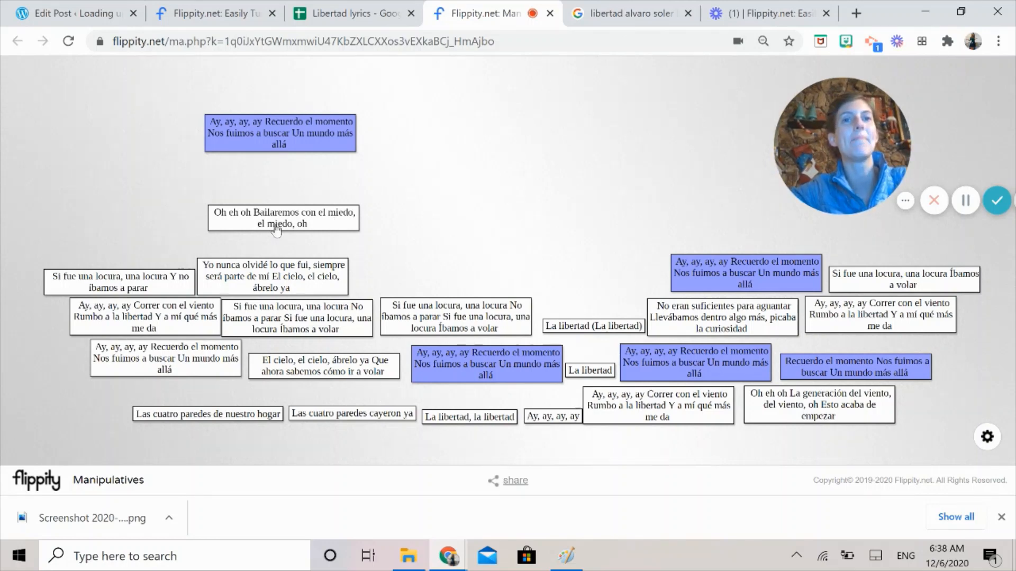
drag(121, 290, 277, 181)
drag(394, 318, 394, 232)
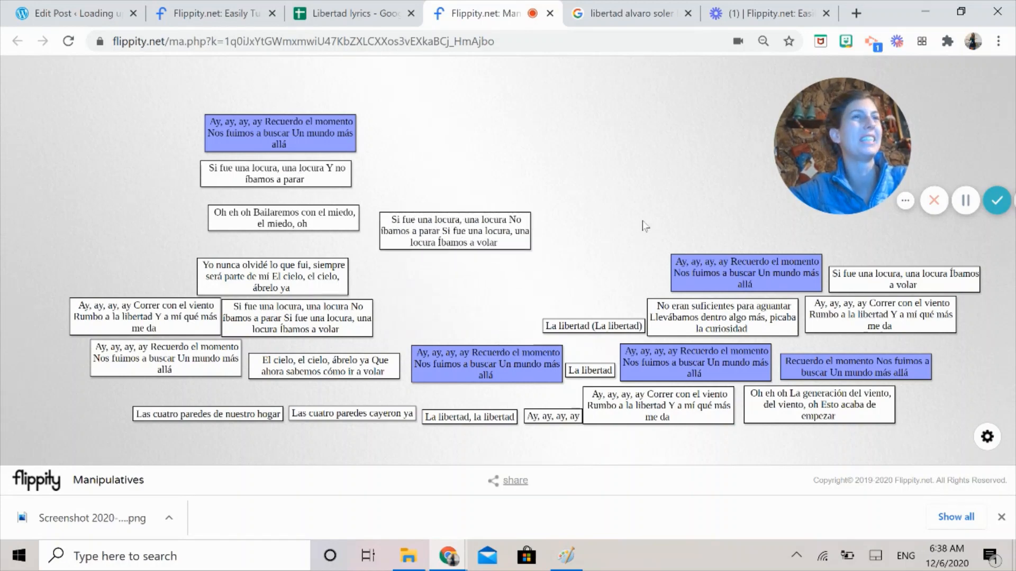